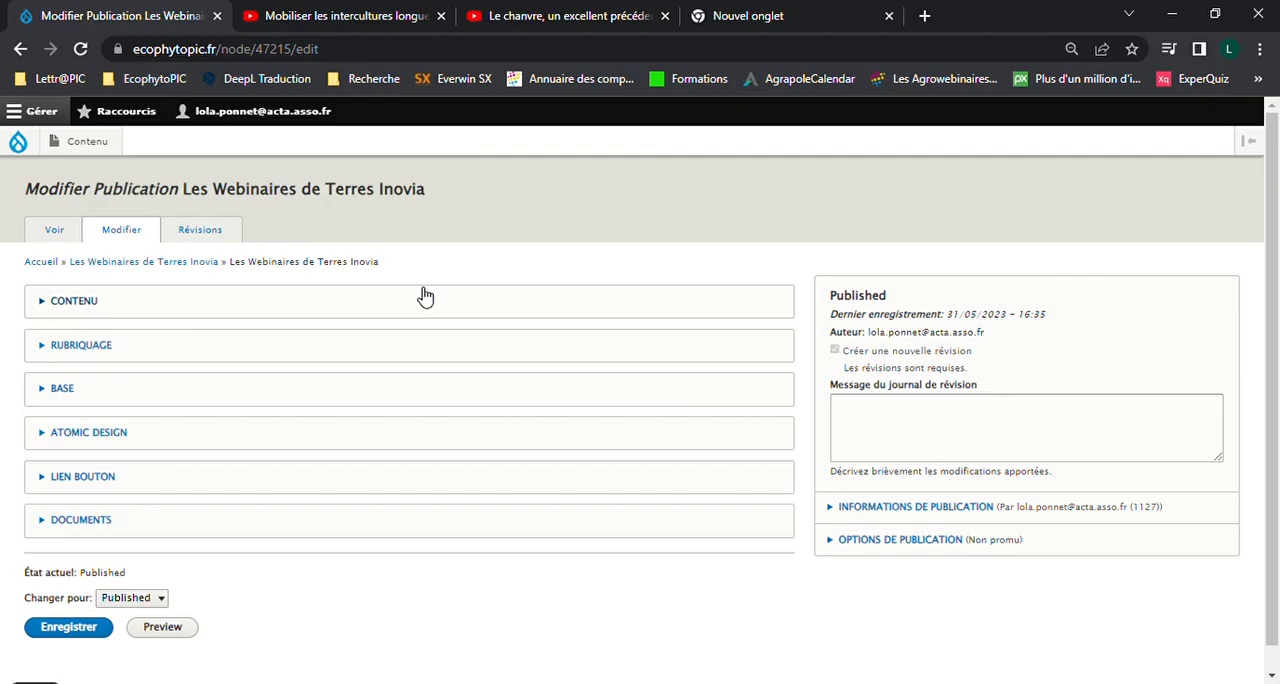
Expand the Atomic Design section and add a Bloc vidéo paragraph to Composants Atomic Ecophytopic
{"action": "scroll", "coordinate": [425, 296], "scroll_direction": "down", "scroll_amount": 1}
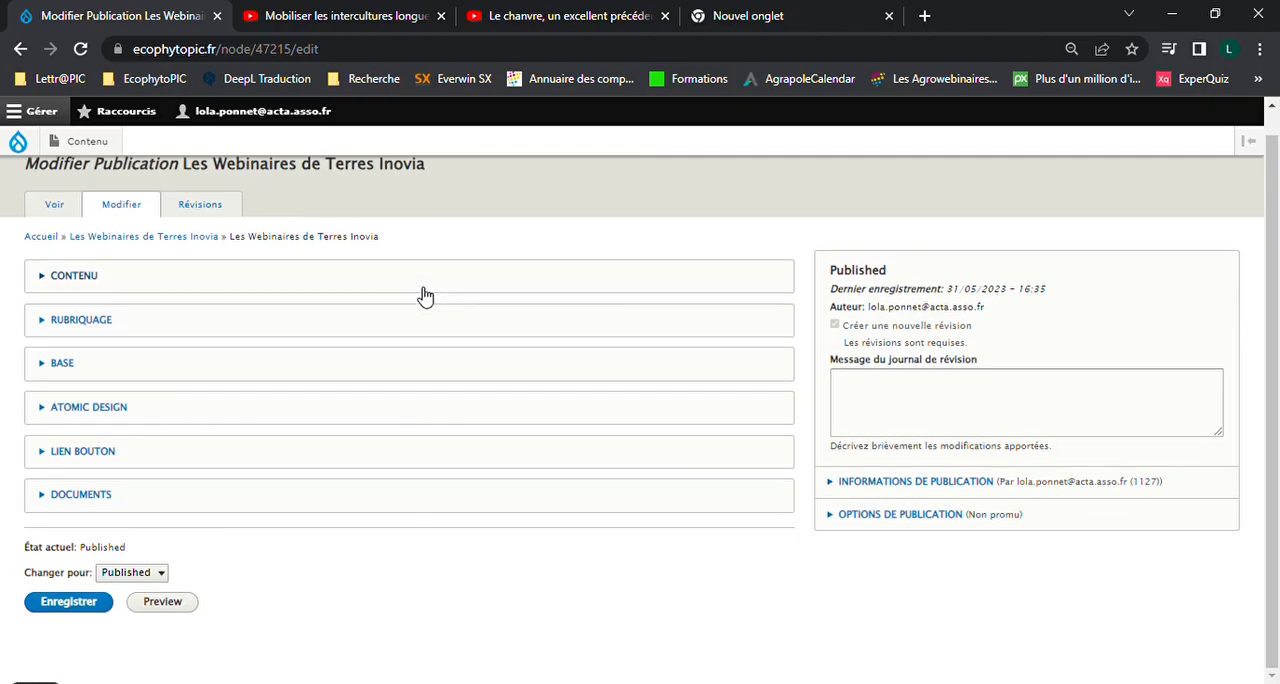
{"action": "left_click", "coordinate": [104, 412]}
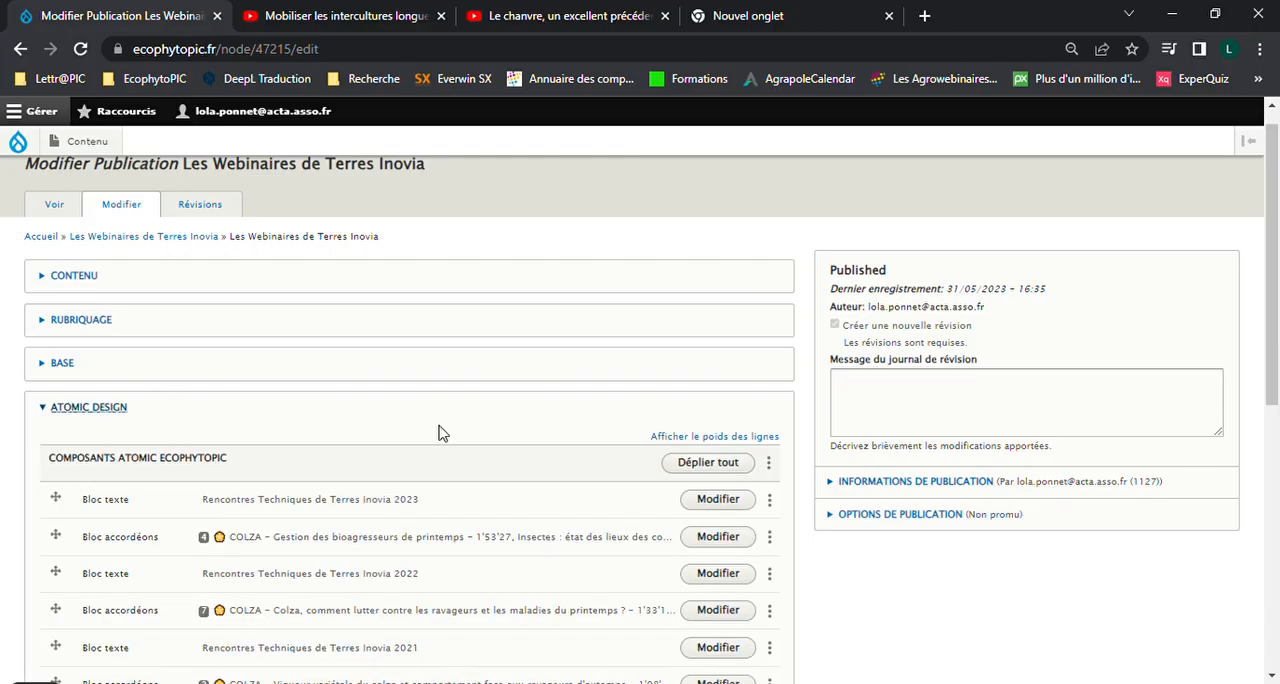
{"action": "scroll", "coordinate": [437, 432], "scroll_direction": "down", "scroll_amount": 4}
{"action": "left_click", "coordinate": [190, 425]}
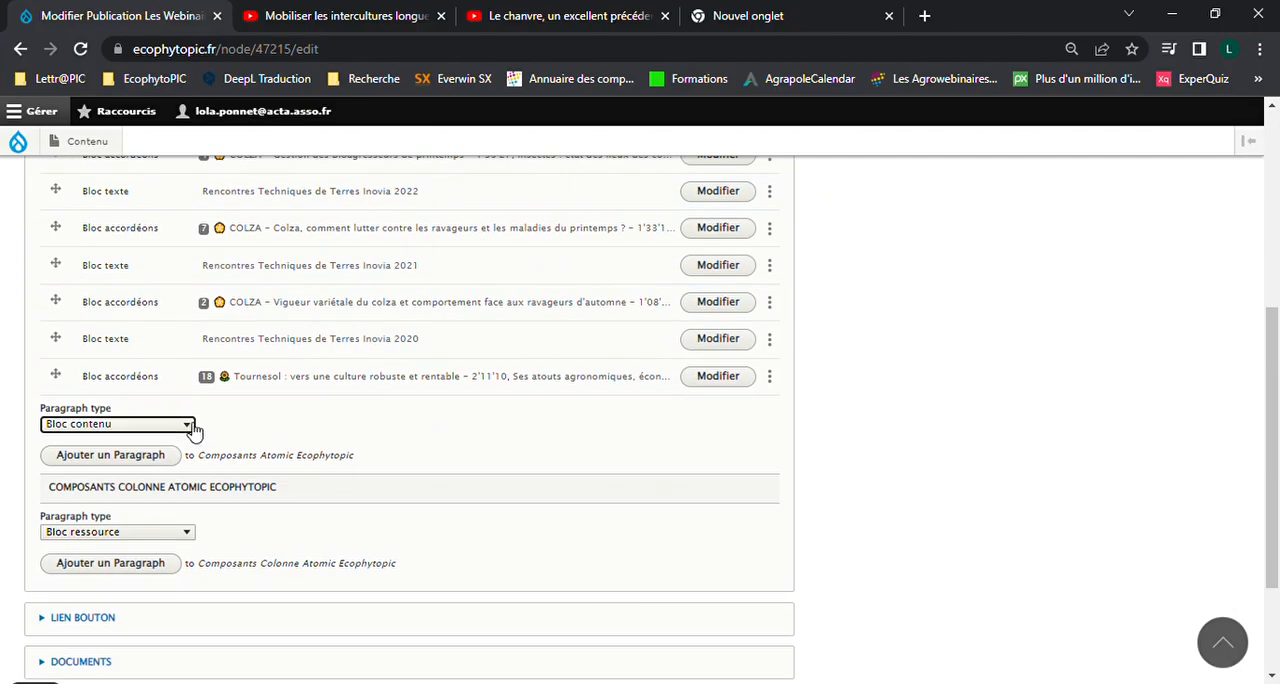
{"action": "left_click", "coordinate": [108, 612]}
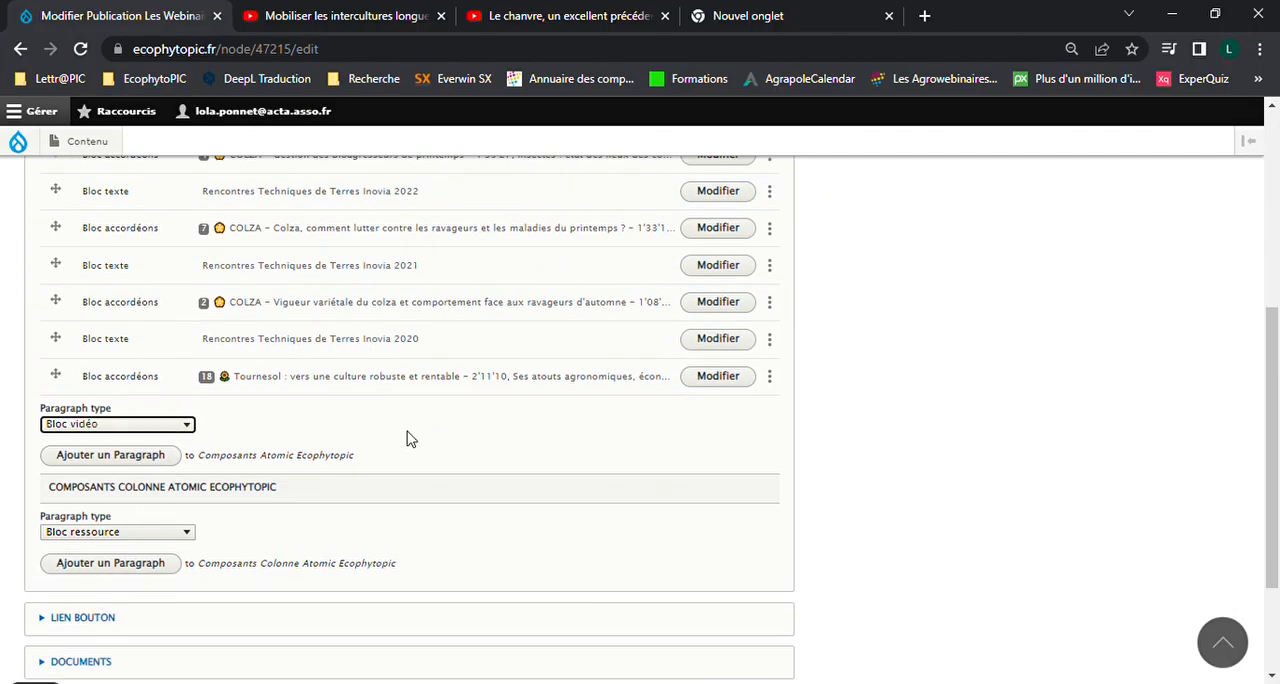
{"action": "left_click", "coordinate": [137, 452]}
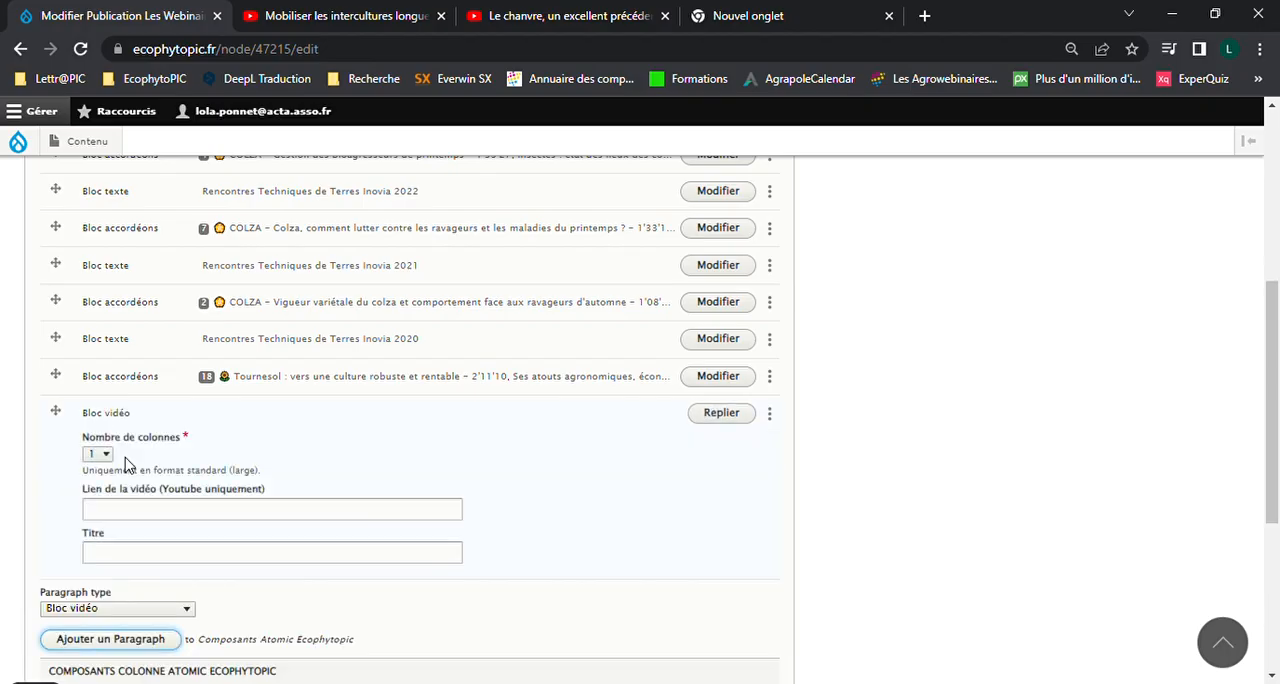
Set the new video block's Nombre de colonnes to 3
{"action": "left_click", "coordinate": [106, 457]}
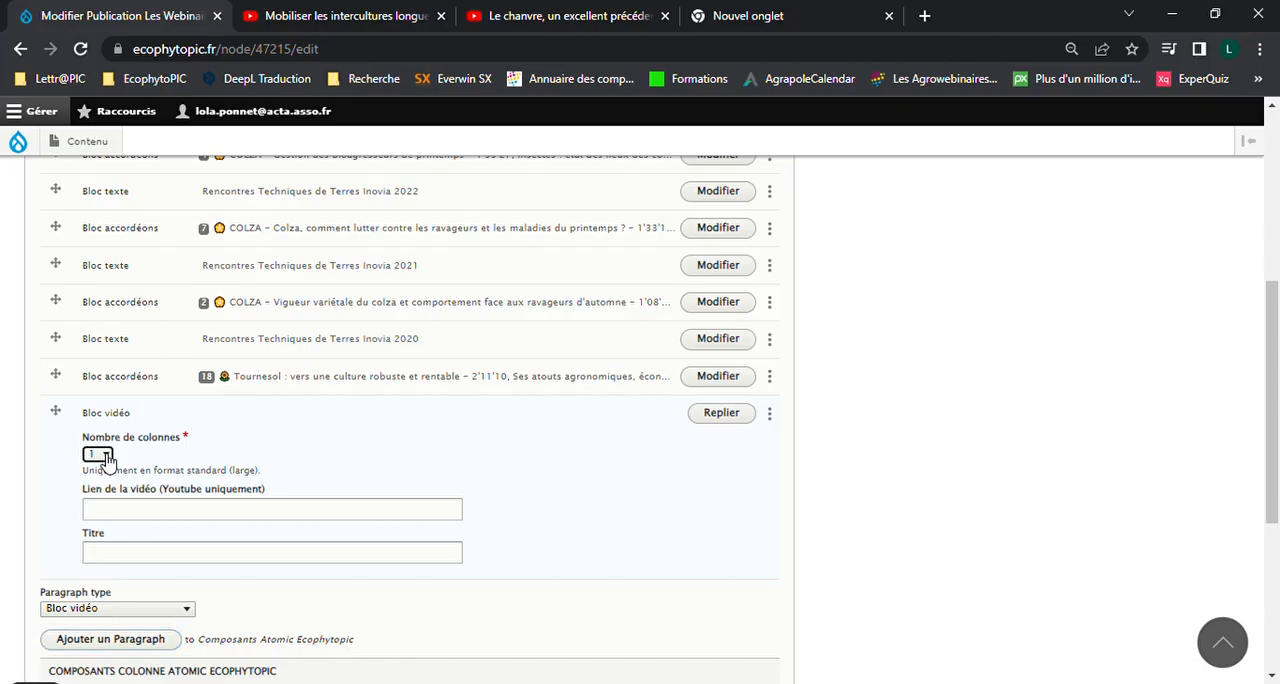
{"action": "left_click", "coordinate": [96, 505]}
{"action": "scroll", "coordinate": [328, 450], "scroll_direction": "down", "scroll_amount": 1}
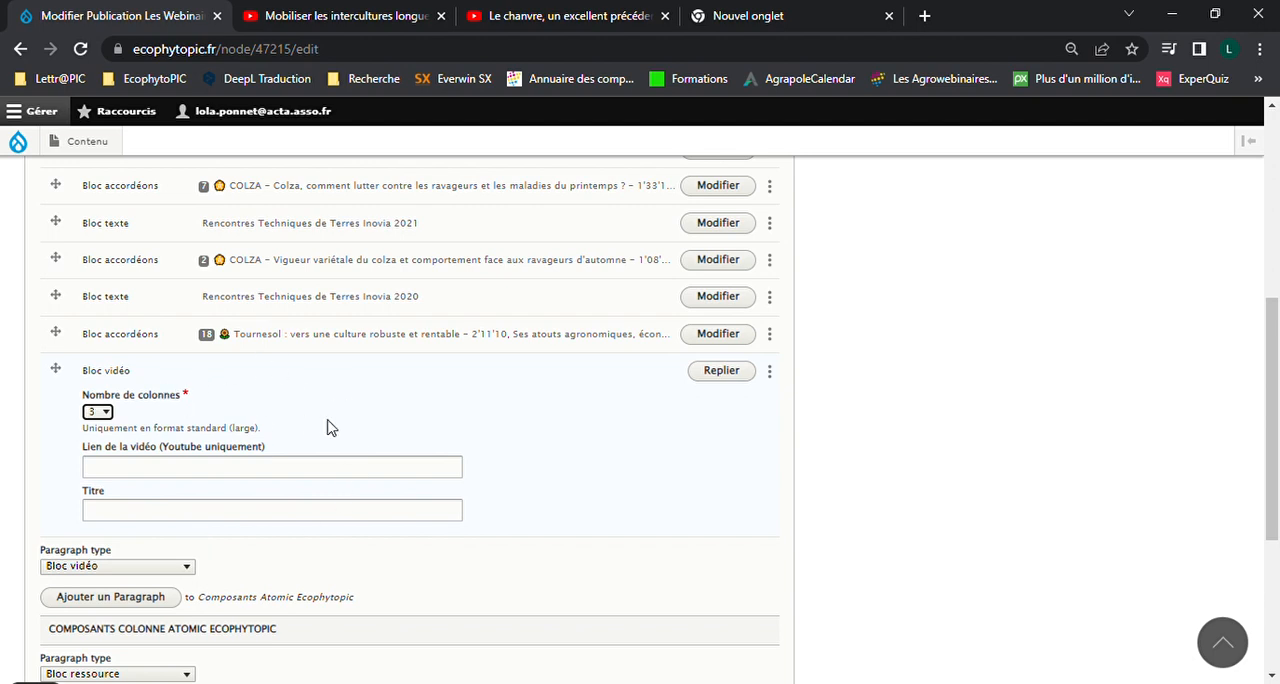
{"action": "scroll", "coordinate": [200, 454], "scroll_direction": "up", "scroll_amount": 1}
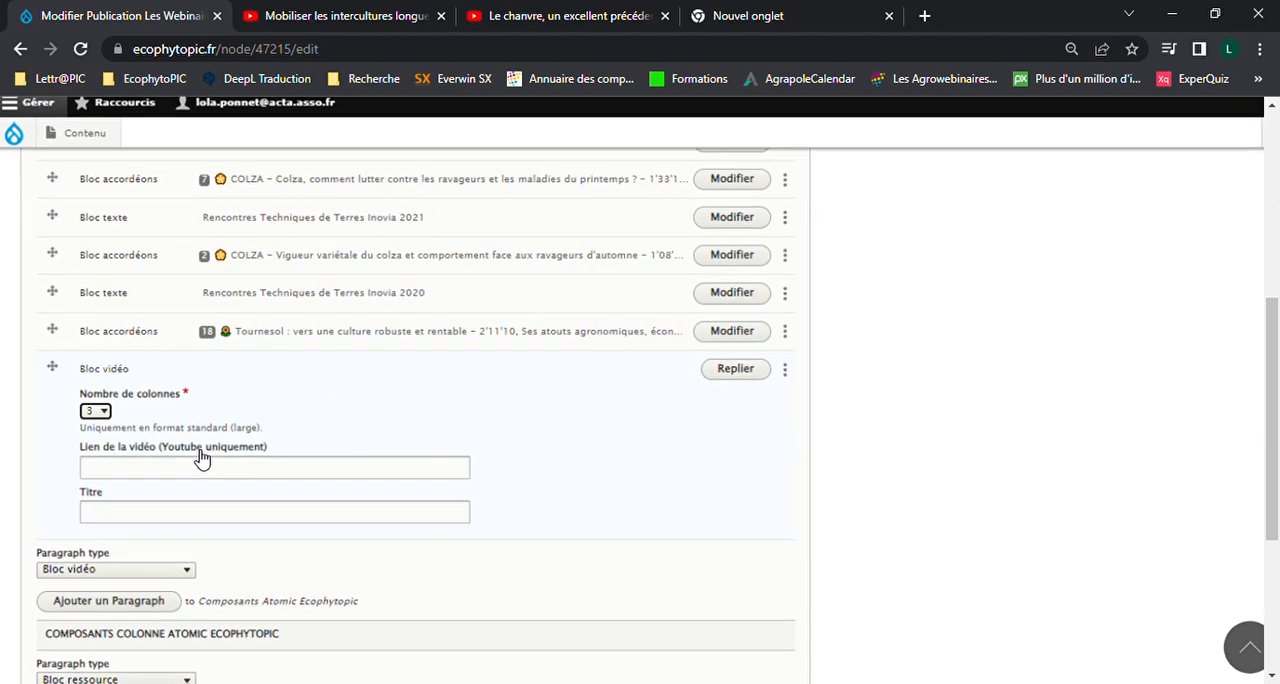
{"action": "scroll", "coordinate": [202, 459], "scroll_direction": "left", "scroll_amount": 1}
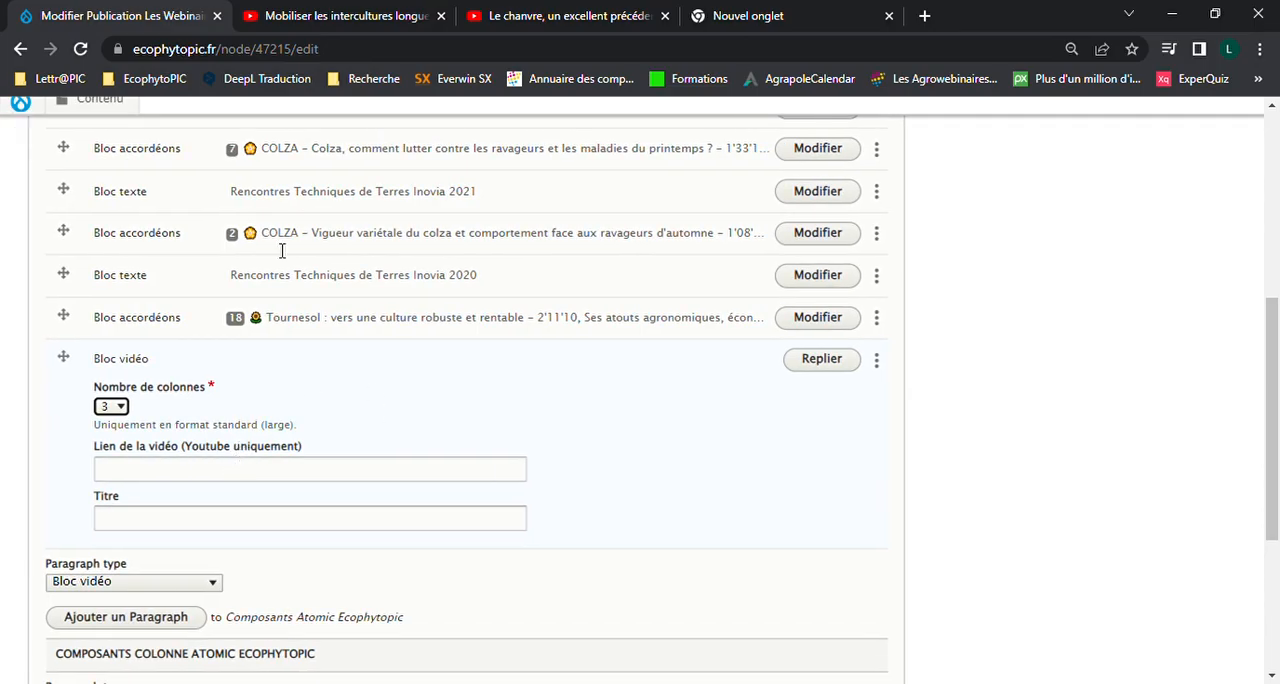
Copy the full address of the YouTube video "Mobiliser les intercultures longues" and paste it as the video block's link
{"action": "left_click", "coordinate": [310, 10]}
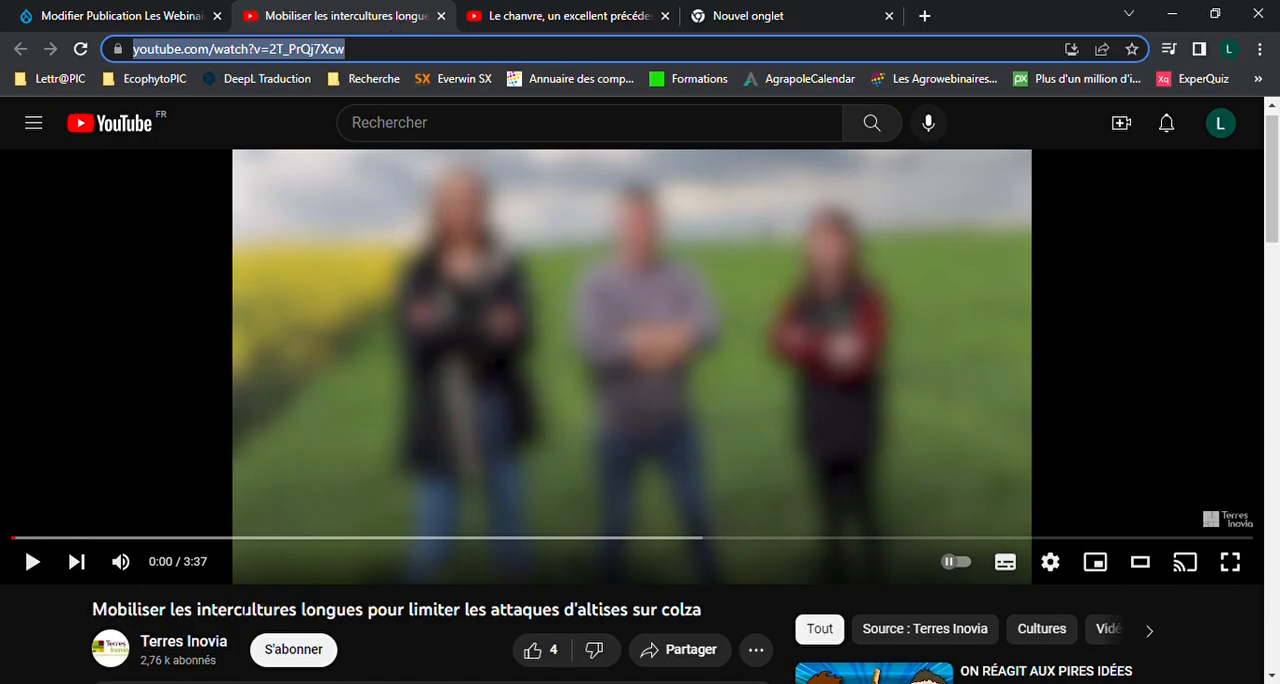
{"action": "left_click", "coordinate": [500, 50]}
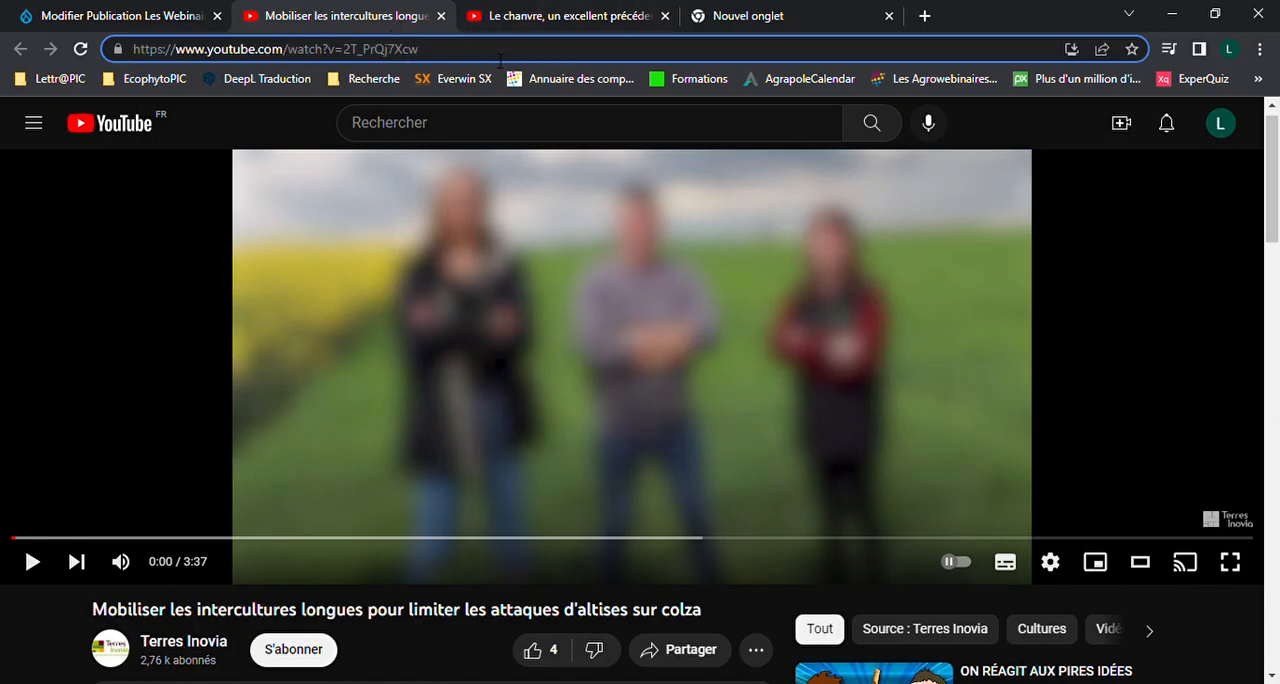
{"action": "key", "text": "ctrl+a"}
{"action": "key", "text": "ctrl+c"}
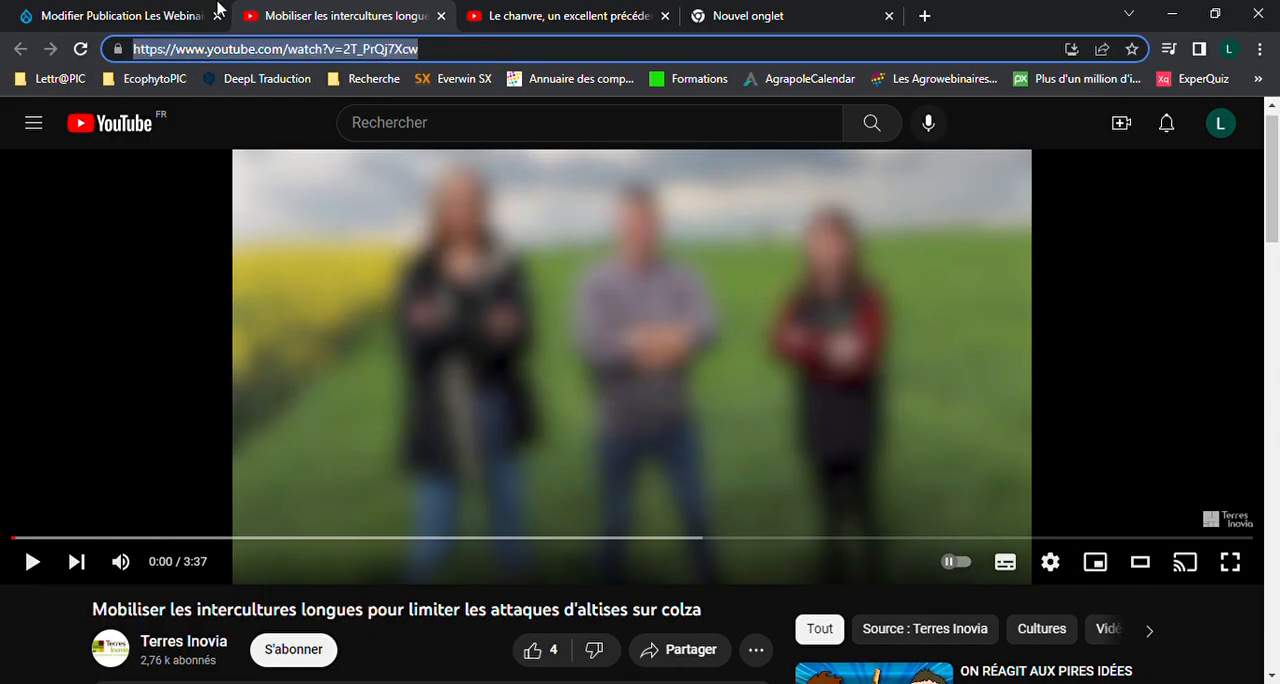
{"action": "left_click", "coordinate": [165, 12]}
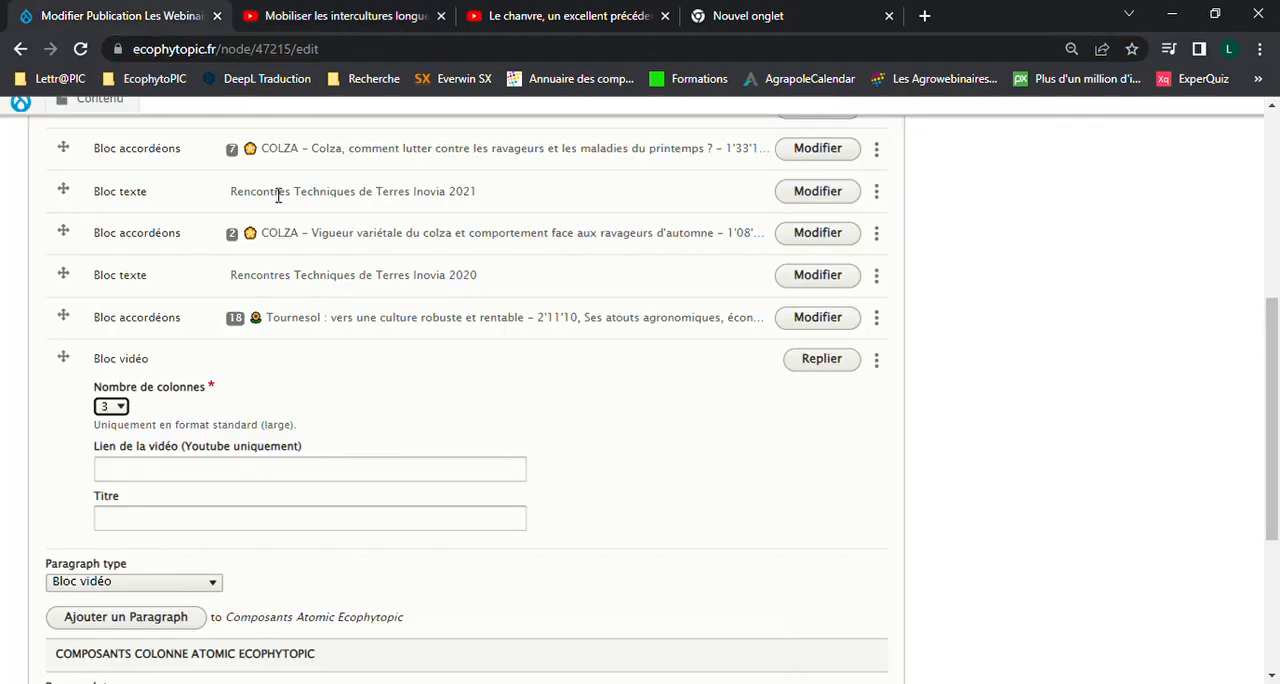
{"action": "left_click", "coordinate": [288, 485]}
{"action": "key", "text": "ctrl+v"}
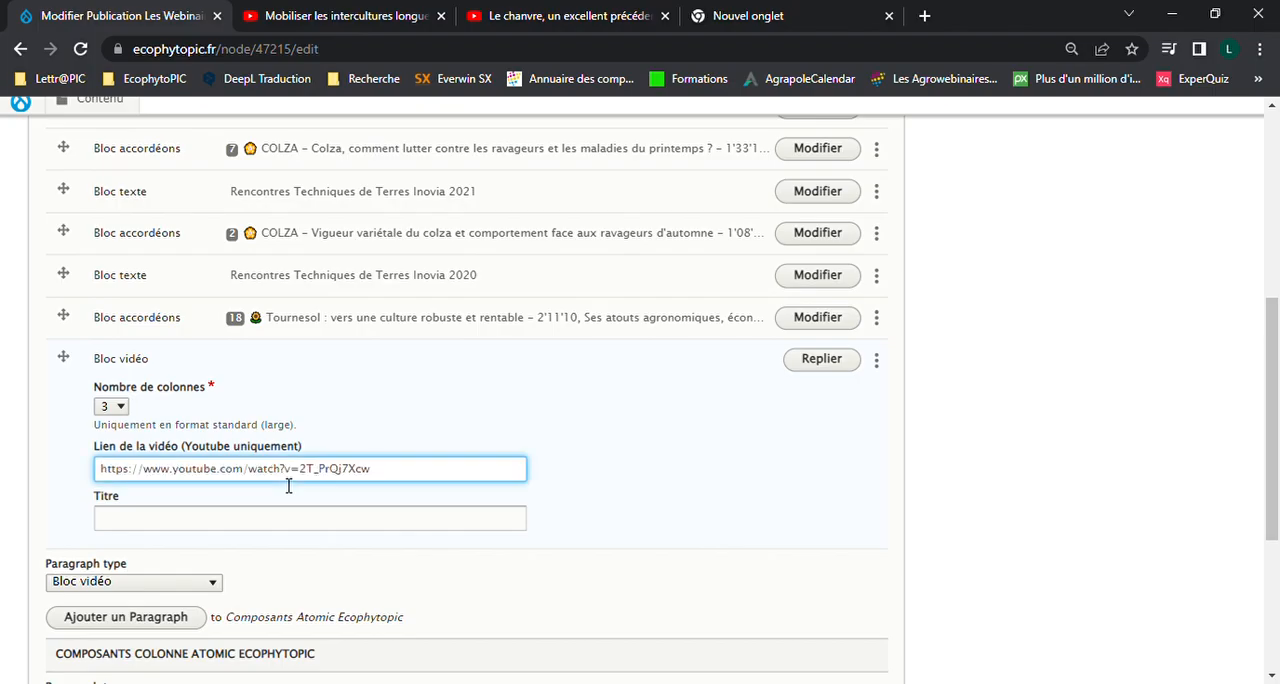
Title the video block "Titre 1 expl" and collapse it
{"action": "scroll", "coordinate": [288, 485], "scroll_direction": "down", "scroll_amount": 1}
{"action": "left_click", "coordinate": [254, 482]}
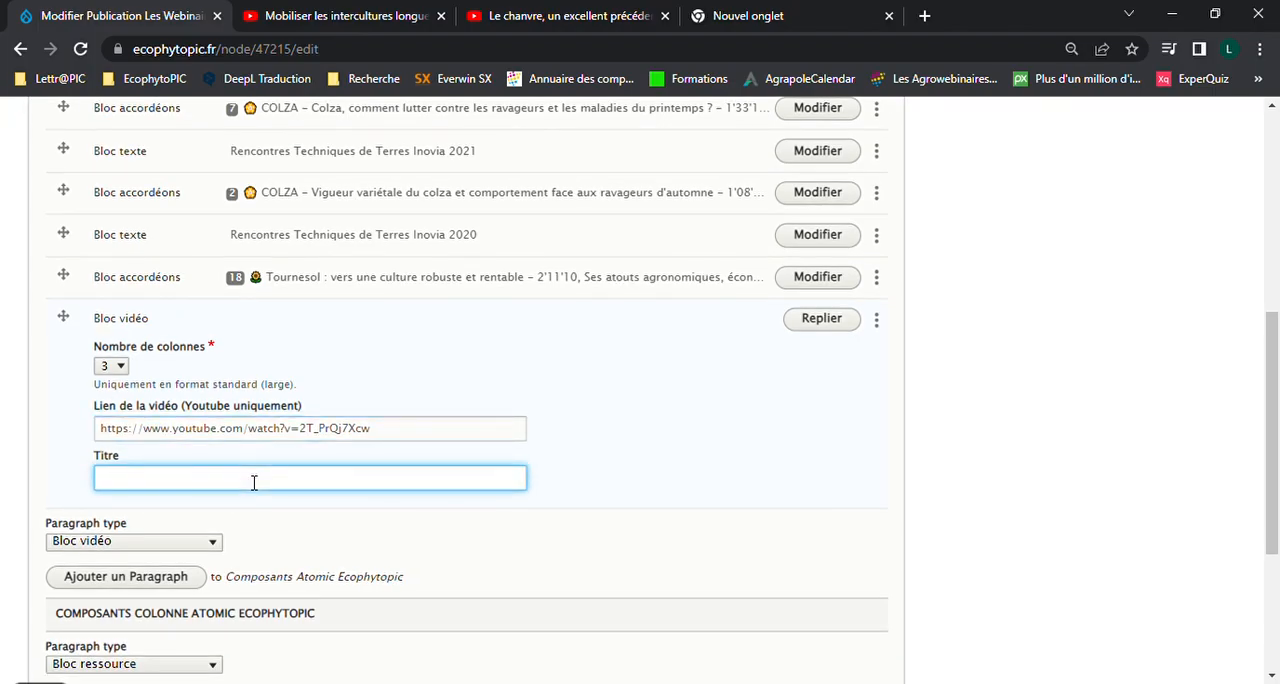
{"action": "type", "text": "Titre 1 ecop"}
{"action": "key", "text": "BackSpace"}
{"action": "key", "text": "BackSpace"}
{"action": "key", "text": "BackSpace"}
{"action": "key", "text": "BackSpace"}
{"action": "type", "text": "expl"}
{"action": "left_click", "coordinate": [840, 320]}
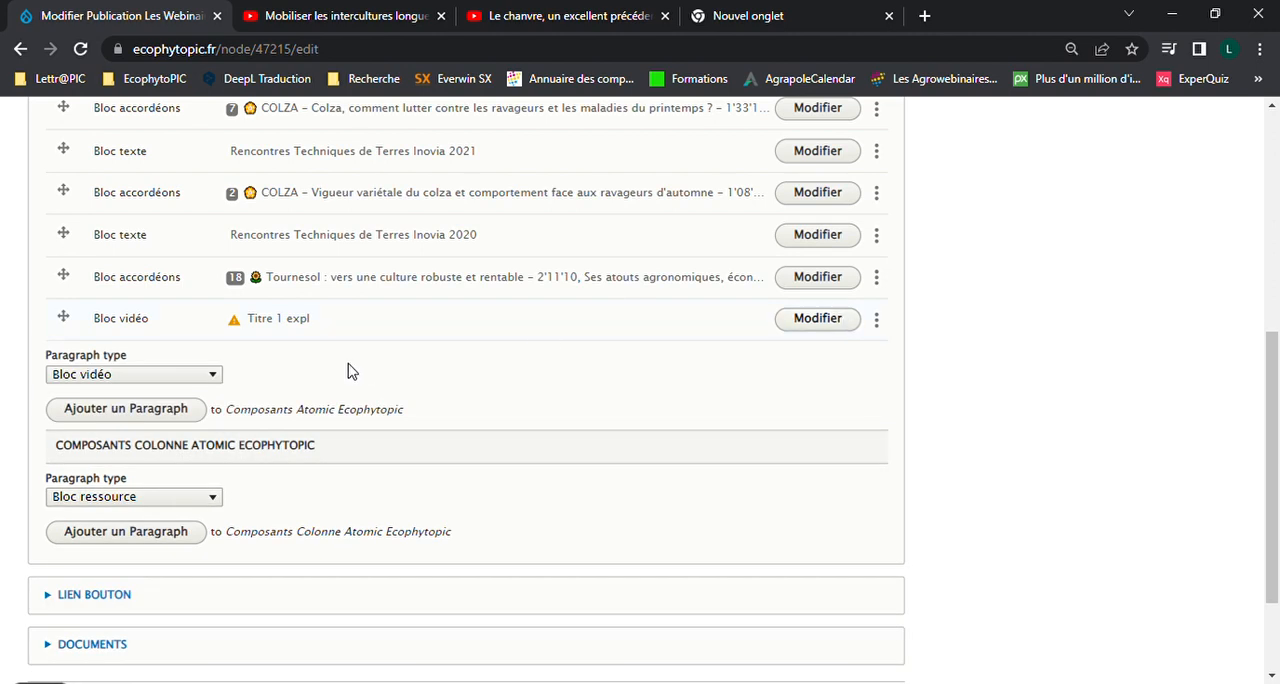
Add a Bloc vidéo paragraph to Composants Colonne Atomic Ecophytopic
{"action": "scroll", "coordinate": [346, 368], "scroll_direction": "down", "scroll_amount": 1}
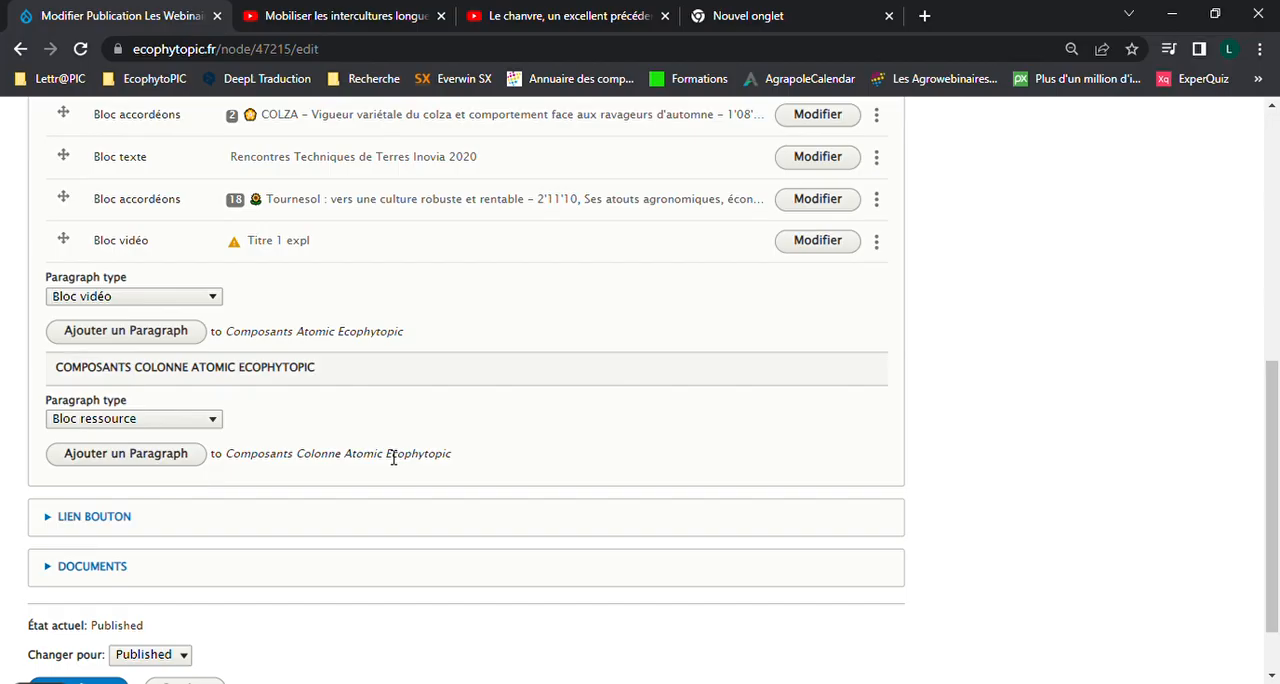
{"action": "left_click", "coordinate": [220, 419]}
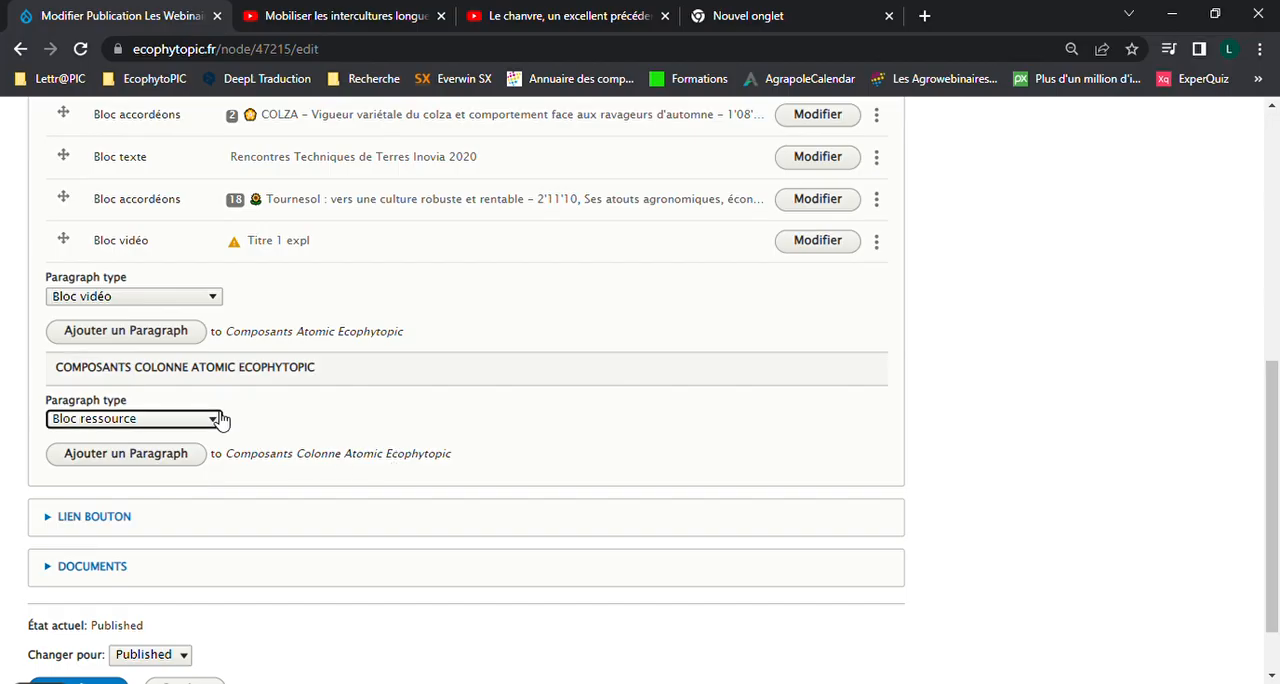
{"action": "key", "text": "Down"}
{"action": "left_click", "coordinate": [165, 457]}
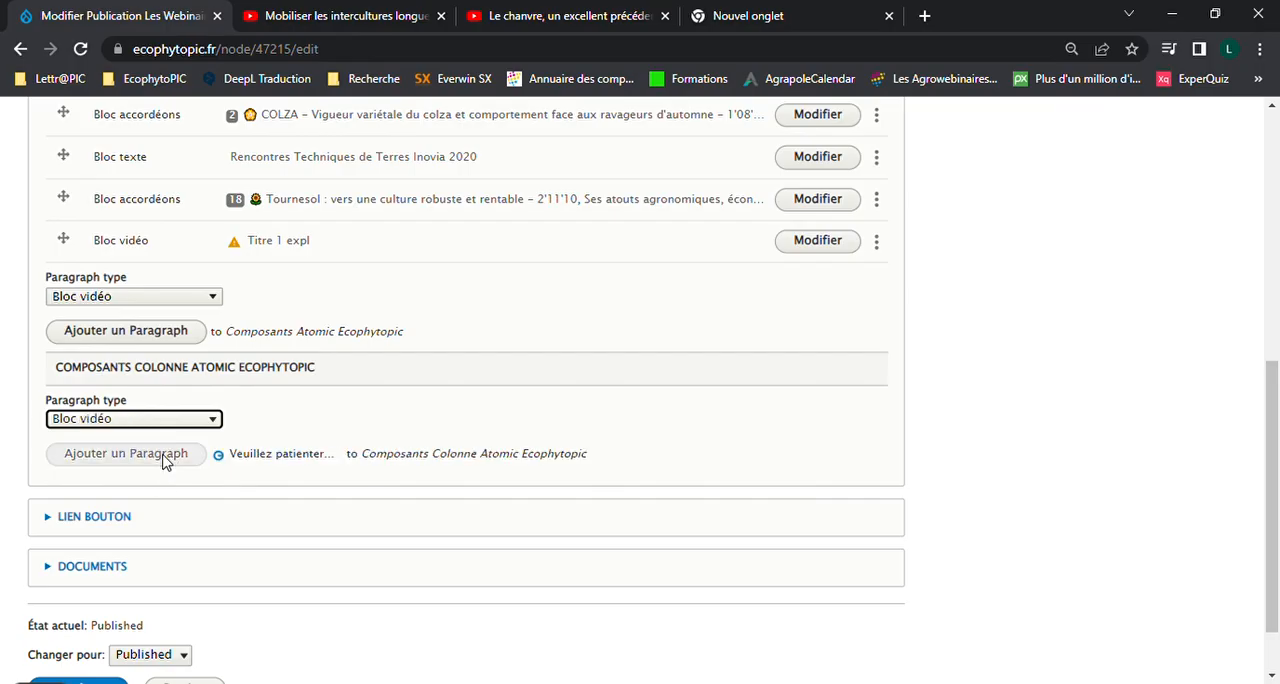
{"action": "scroll", "coordinate": [455, 386], "scroll_direction": "down", "scroll_amount": 2}
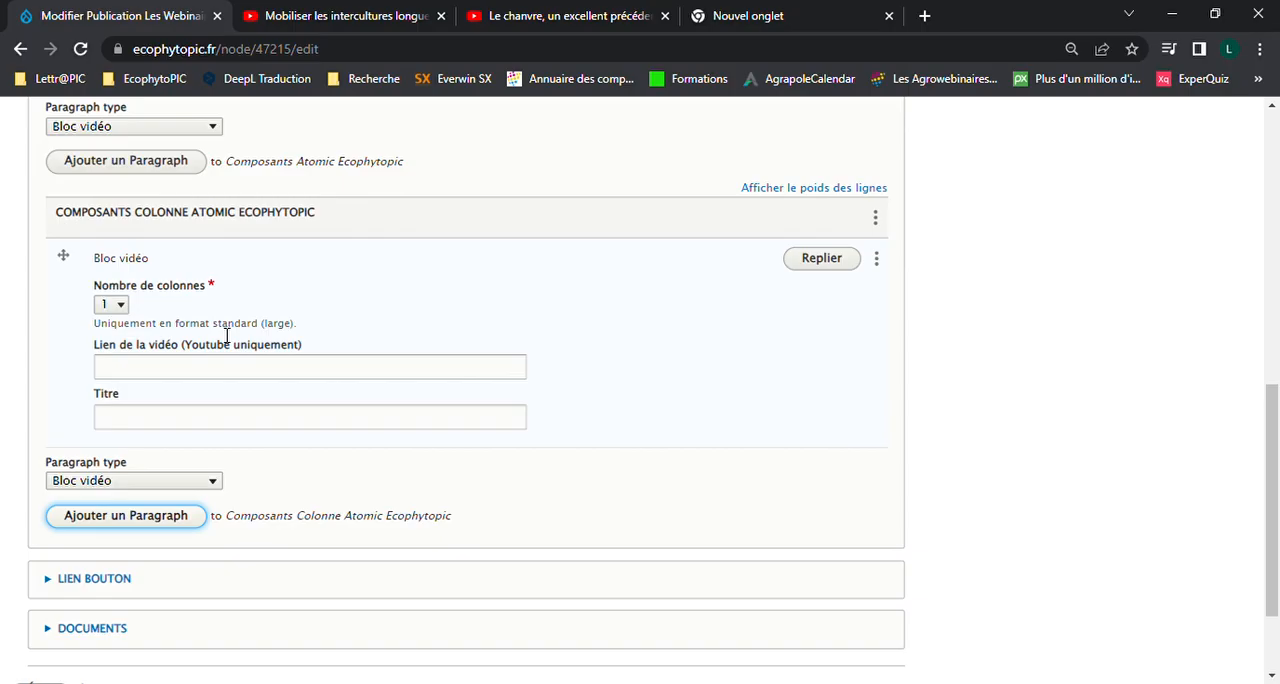
{"action": "left_click", "coordinate": [235, 369]}
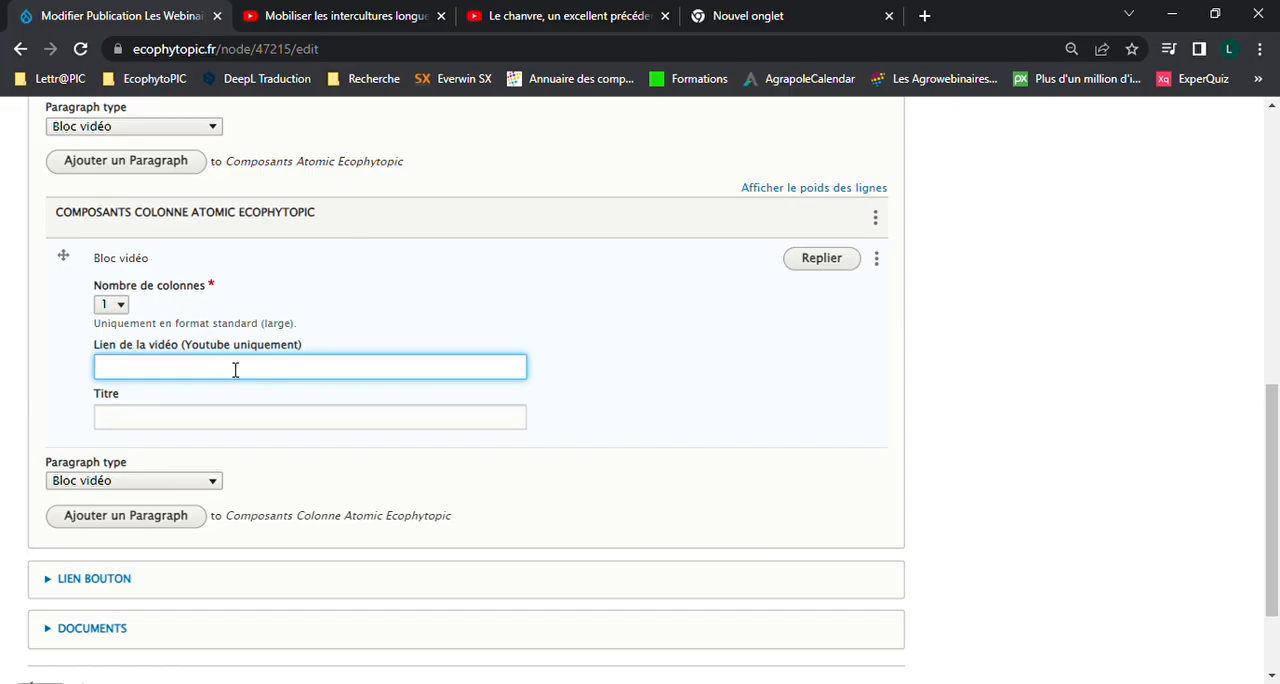
{"action": "key", "text": "ctrl+v"}
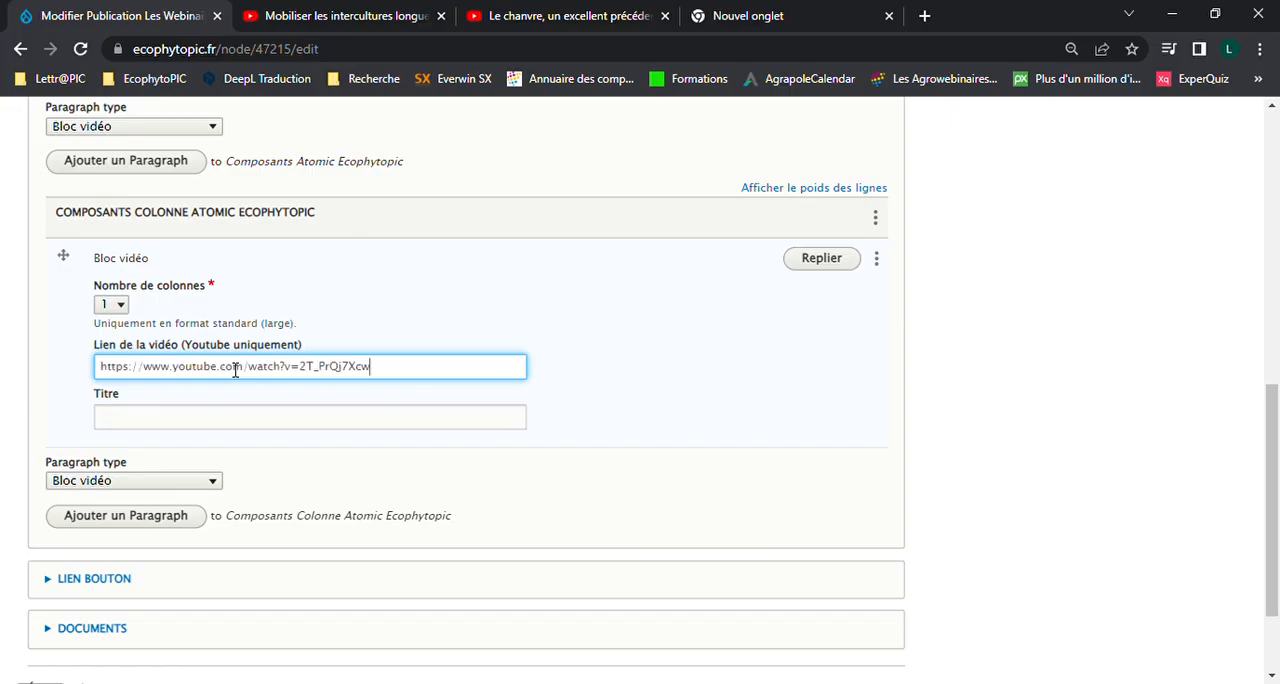
{"action": "left_click", "coordinate": [189, 430]}
{"action": "type", "text": "Titre "}
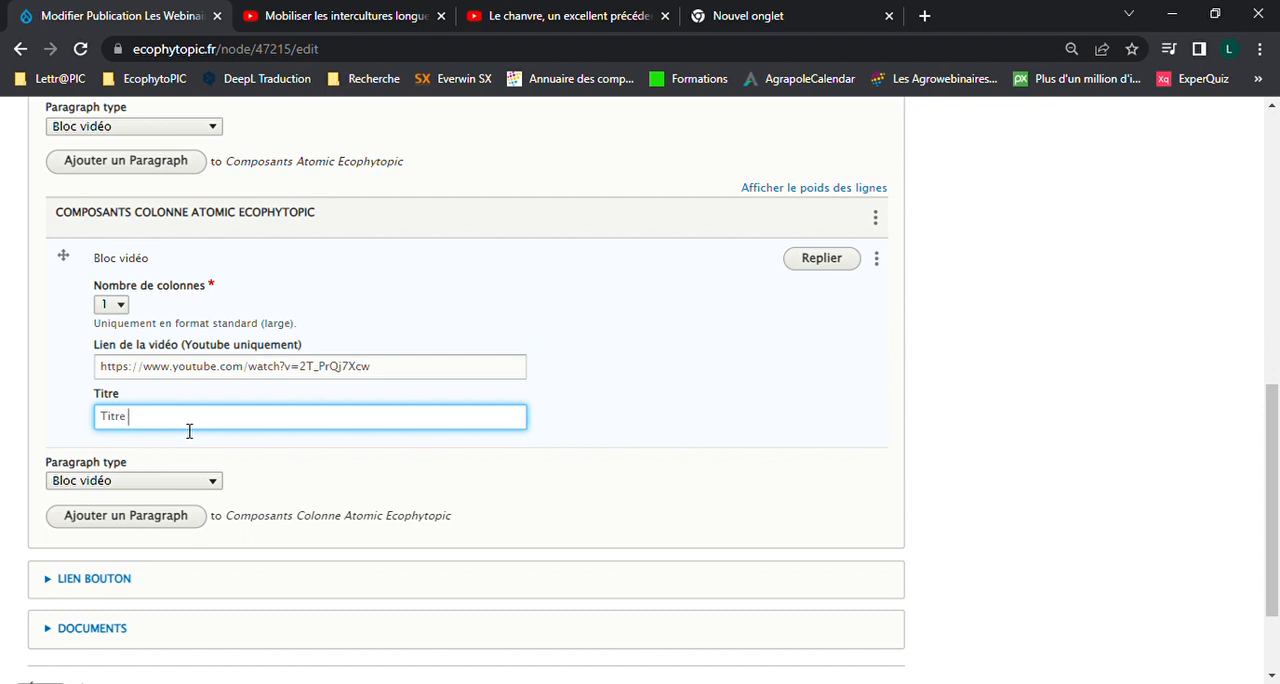
{"action": "type", "text": "2 expl"}
{"action": "left_click", "coordinate": [811, 372]}
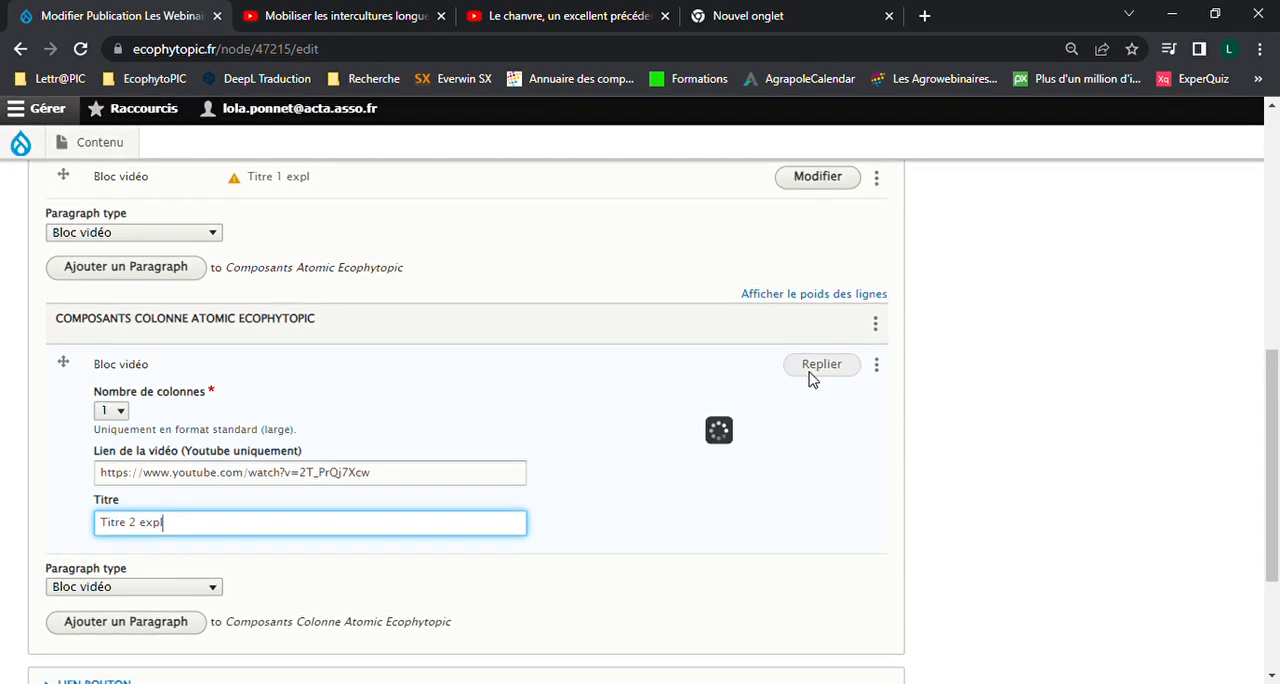
{"action": "scroll", "coordinate": [384, 373], "scroll_direction": "up", "scroll_amount": 1}
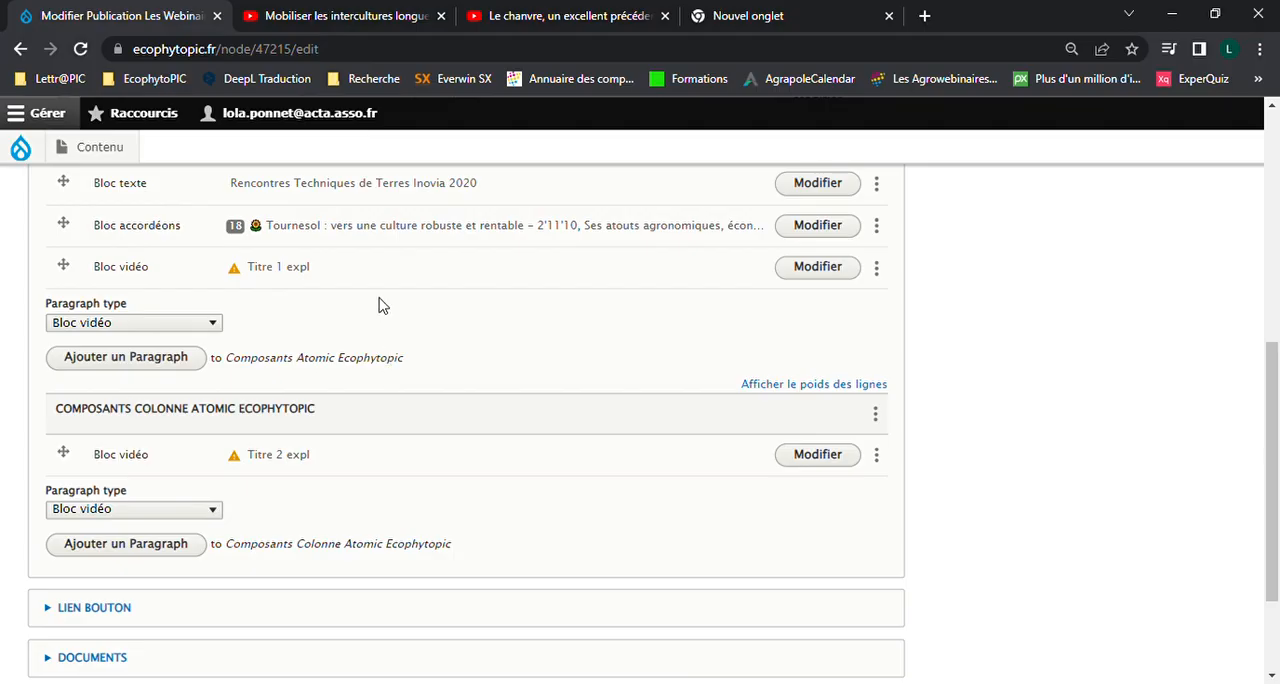
Compare the address of the playlist video "Le chanvre" with that of the standalone YouTube video, and return to the publication form
{"action": "left_click", "coordinate": [574, 8]}
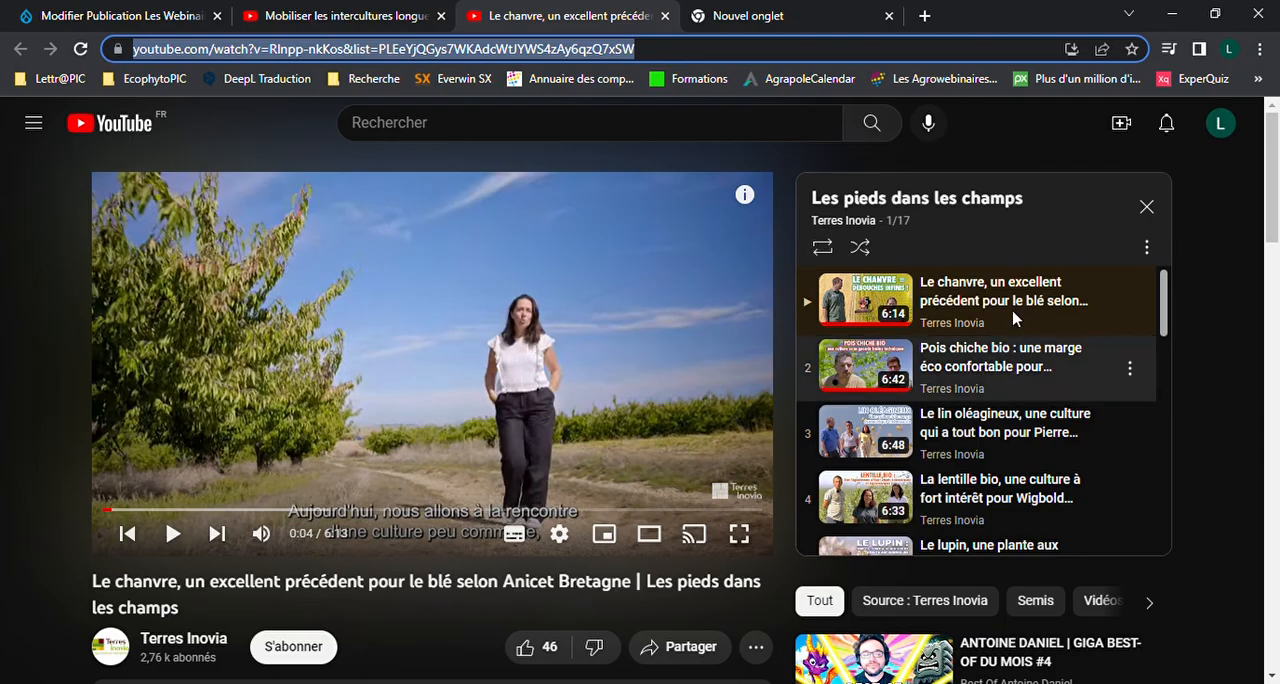
{"action": "left_click", "coordinate": [730, 48]}
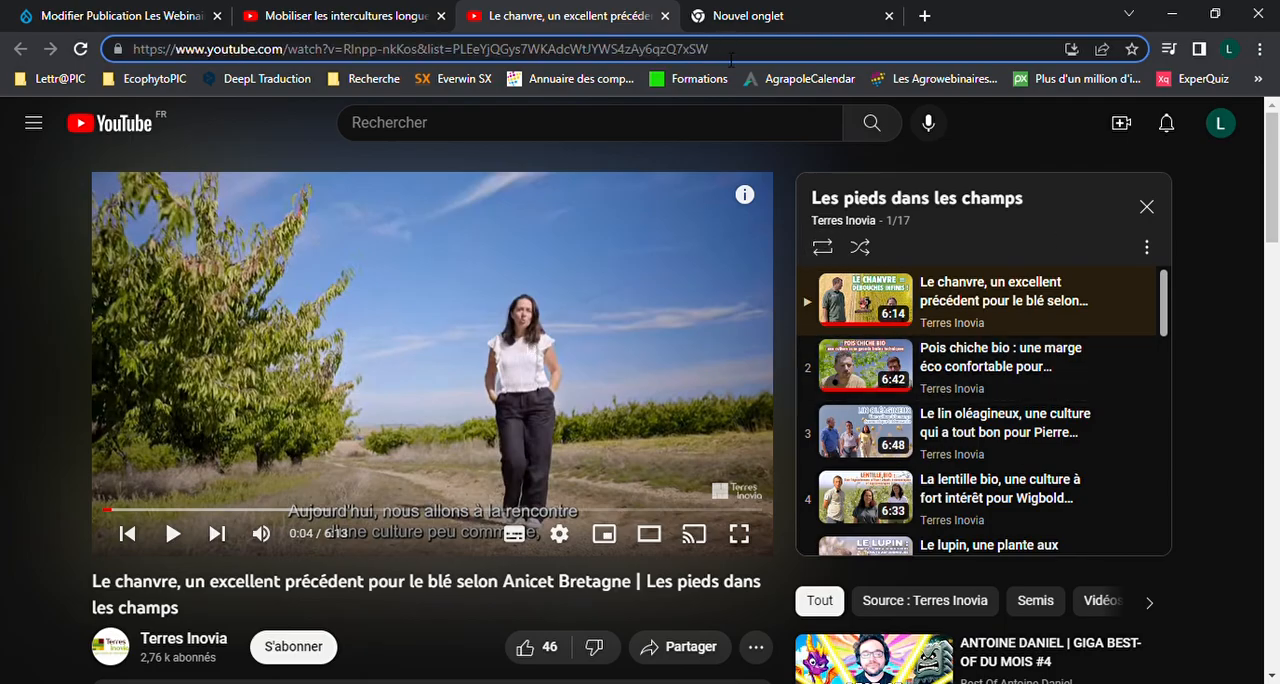
{"action": "left_click_drag", "start_coordinate": [730, 56], "coordinate": [112, 66]}
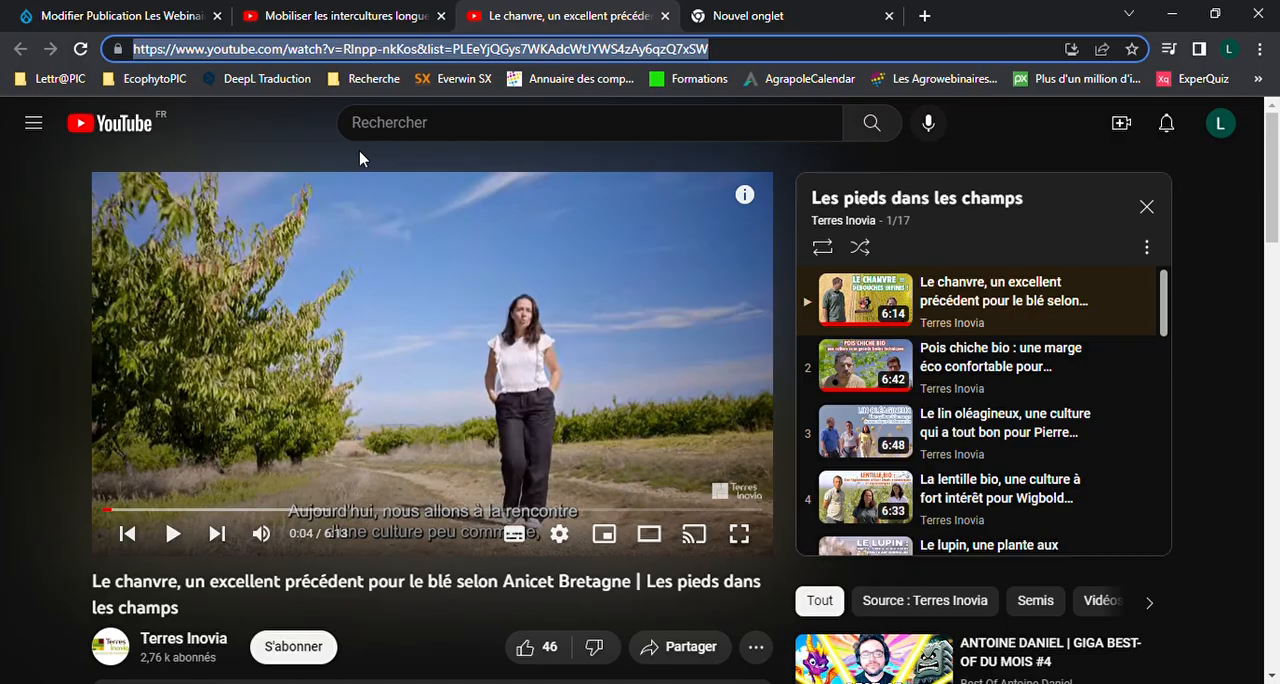
{"action": "left_click", "coordinate": [366, 8]}
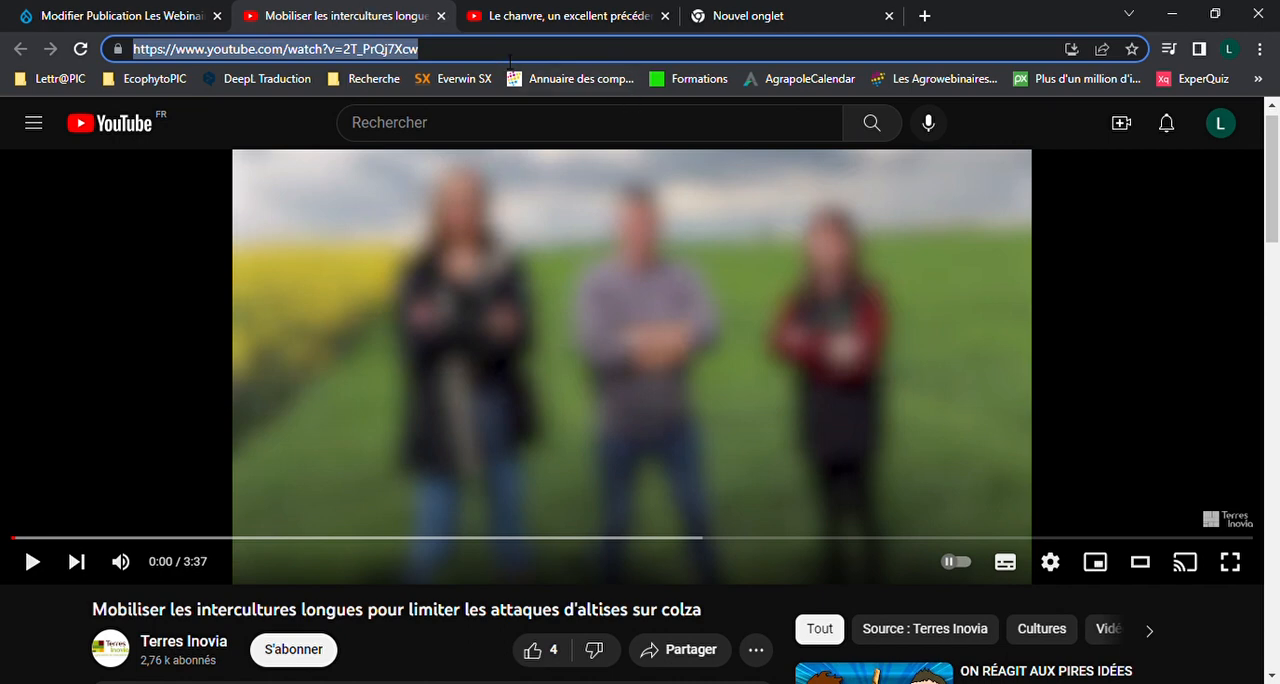
{"action": "left_click_drag", "start_coordinate": [537, 60], "coordinate": [140, 48]}
{"action": "left_click", "coordinate": [144, 22]}
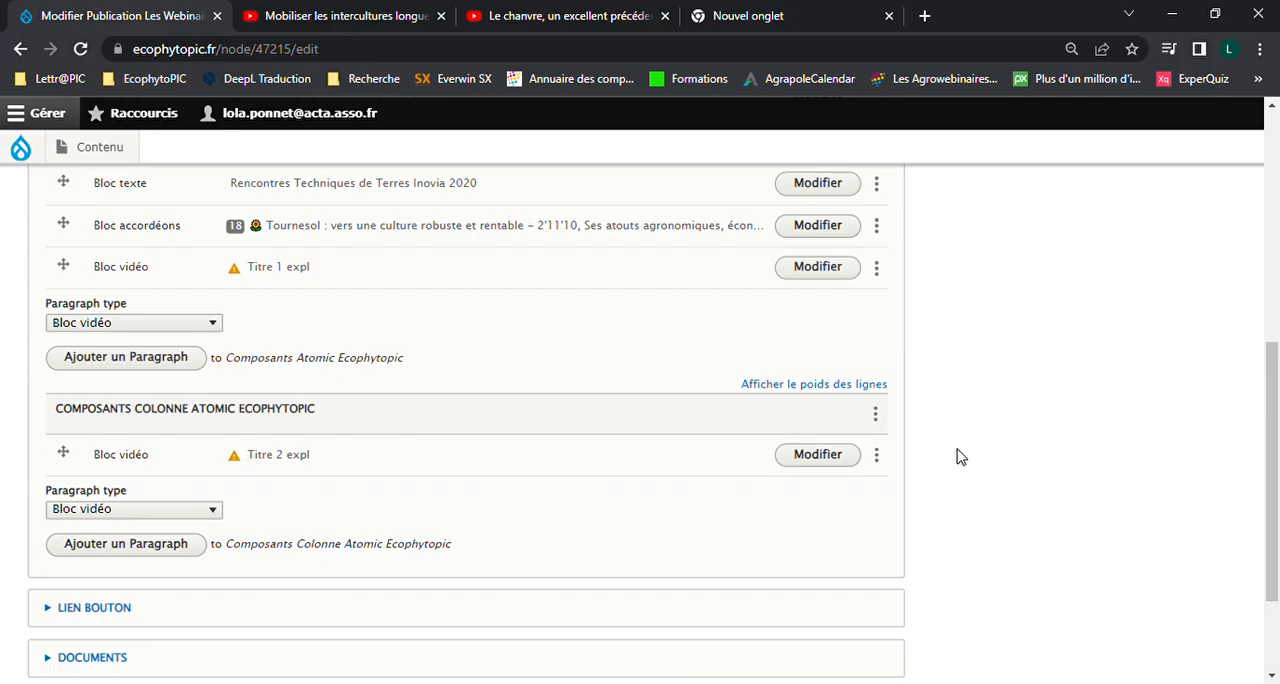
Expand the Contenu section and examine the Descriptif text down to the YouTube channel link at its end
{"action": "scroll", "coordinate": [958, 455], "scroll_direction": "up", "scroll_amount": 10}
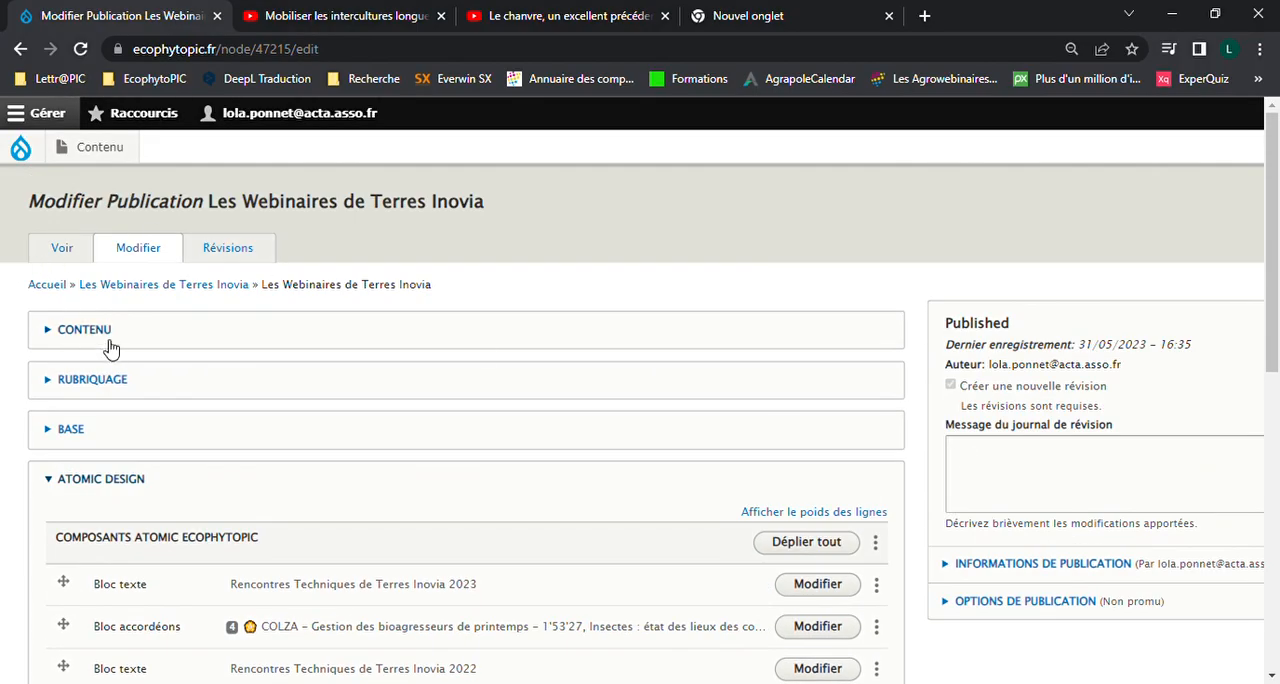
{"action": "left_click", "coordinate": [109, 342]}
{"action": "scroll", "coordinate": [517, 371], "scroll_direction": "down", "scroll_amount": 3}
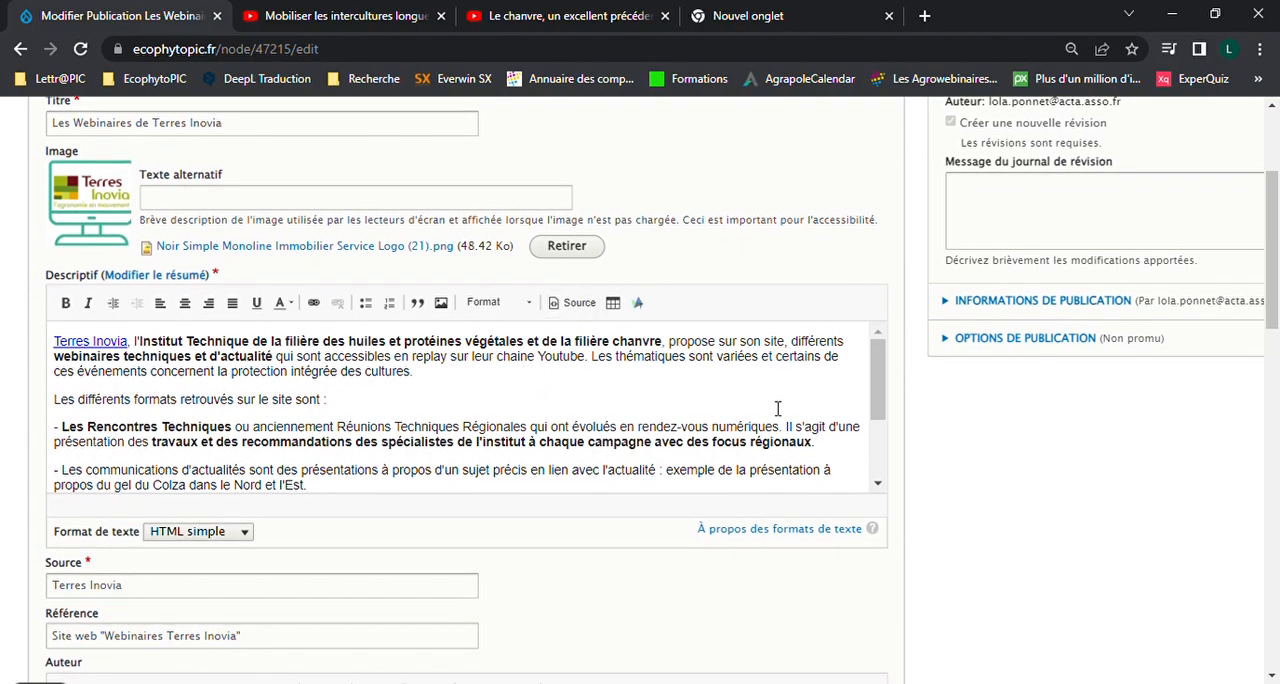
{"action": "scroll", "coordinate": [652, 385], "scroll_direction": "down", "scroll_amount": 5}
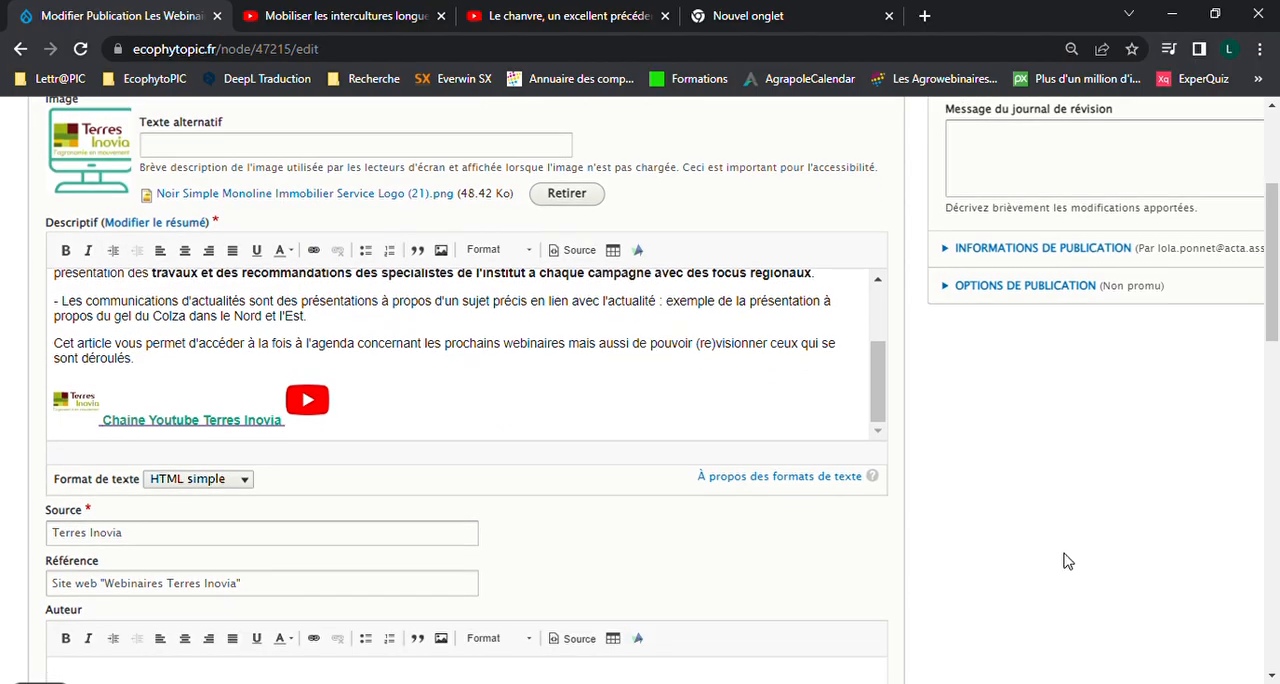
Add a Bloc texte paragraph to Composants Atomic Ecophytopic below the "Titre 1 expl" video block
{"action": "scroll", "coordinate": [1066, 558], "scroll_direction": "down", "scroll_amount": 10}
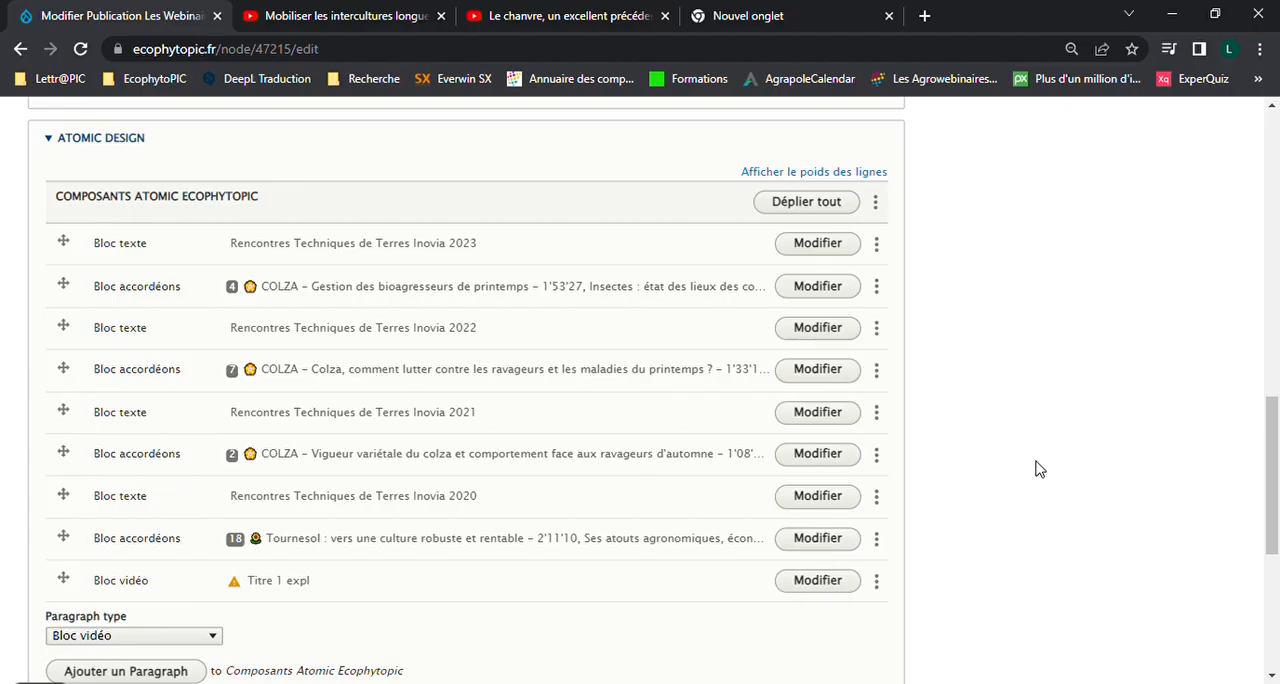
{"action": "scroll", "coordinate": [1037, 468], "scroll_direction": "down", "scroll_amount": 2}
{"action": "left_click", "coordinate": [172, 457]}
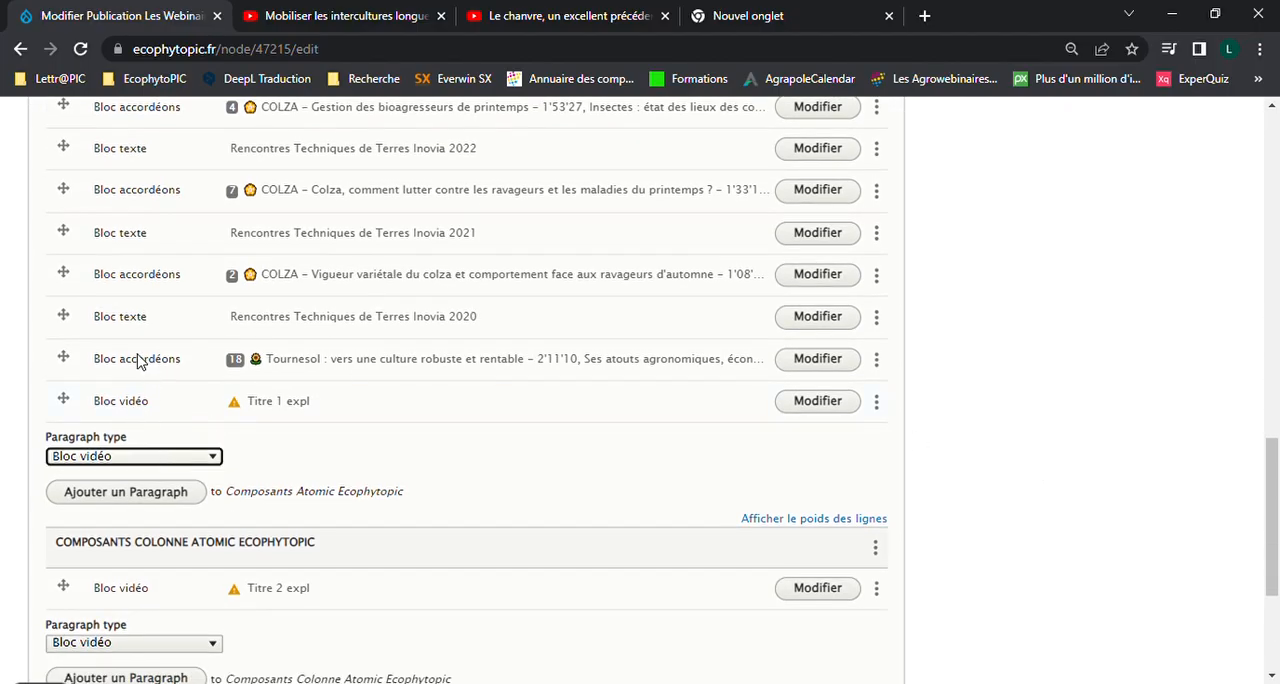
{"action": "left_click", "coordinate": [140, 361]}
{"action": "left_click", "coordinate": [151, 504]}
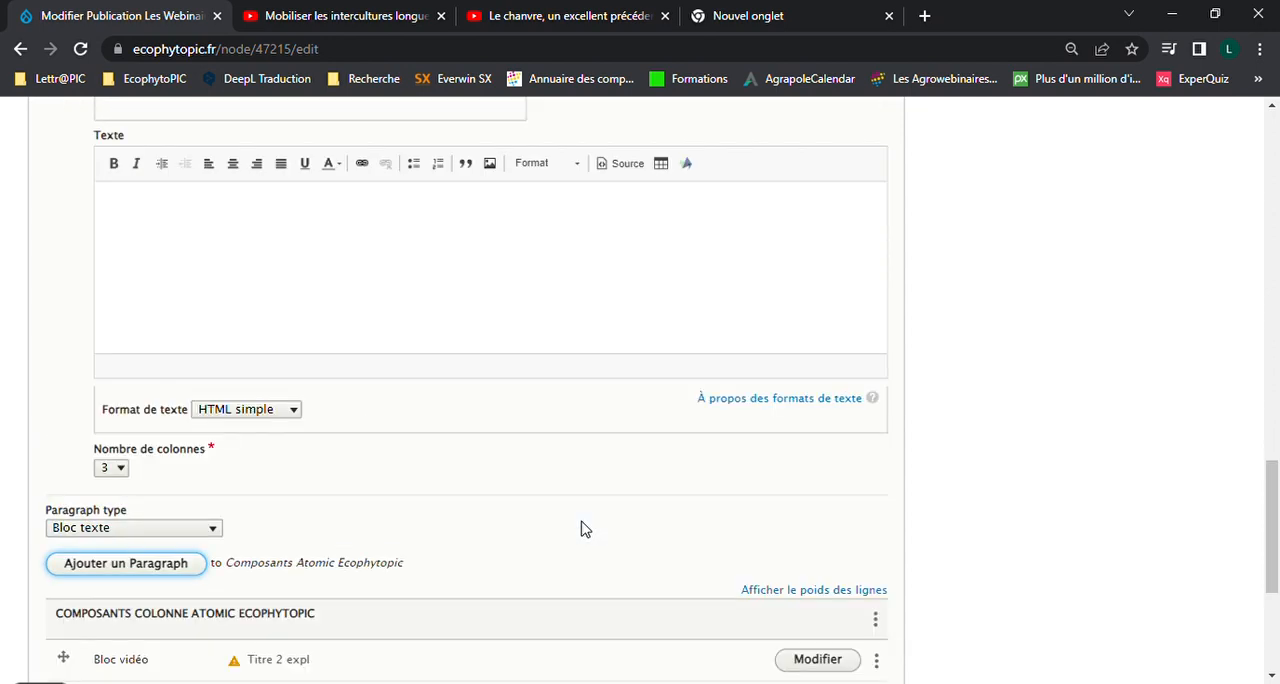
Title the new text block "Titre 3 expl" and enter "Ceci est une vidéo" as its text, followed by a new line
{"action": "left_click", "coordinate": [437, 240]}
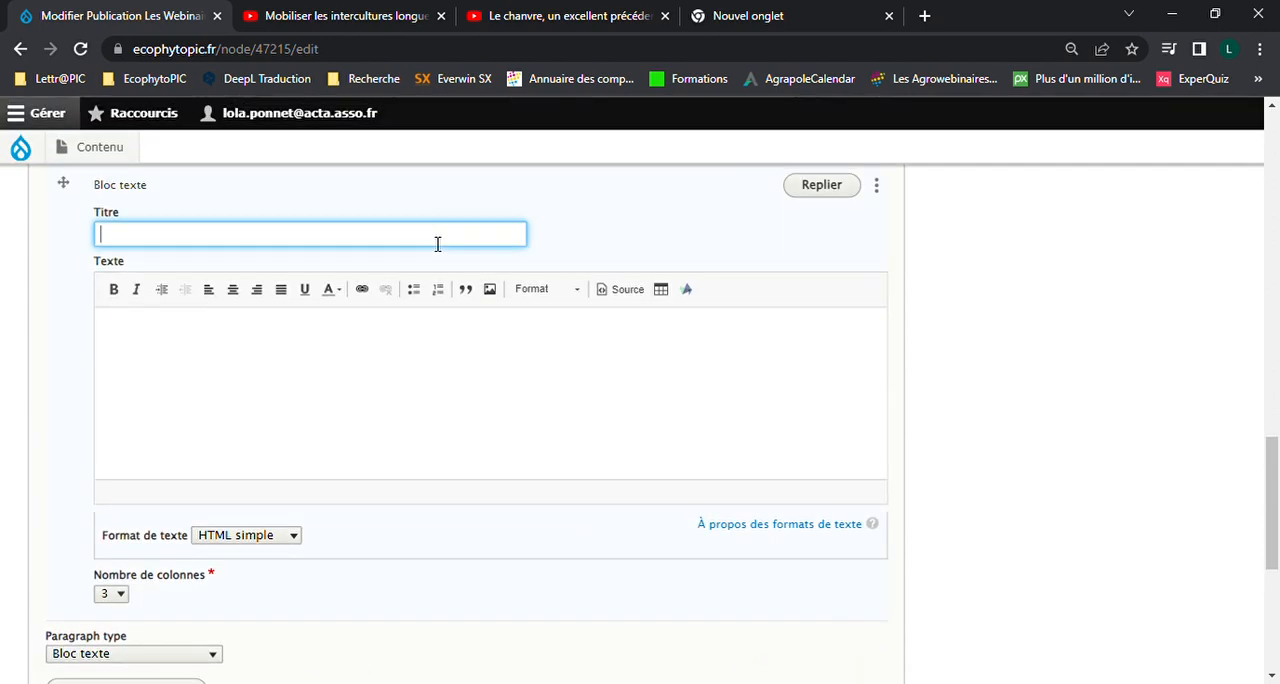
{"action": "left_click", "coordinate": [245, 278]}
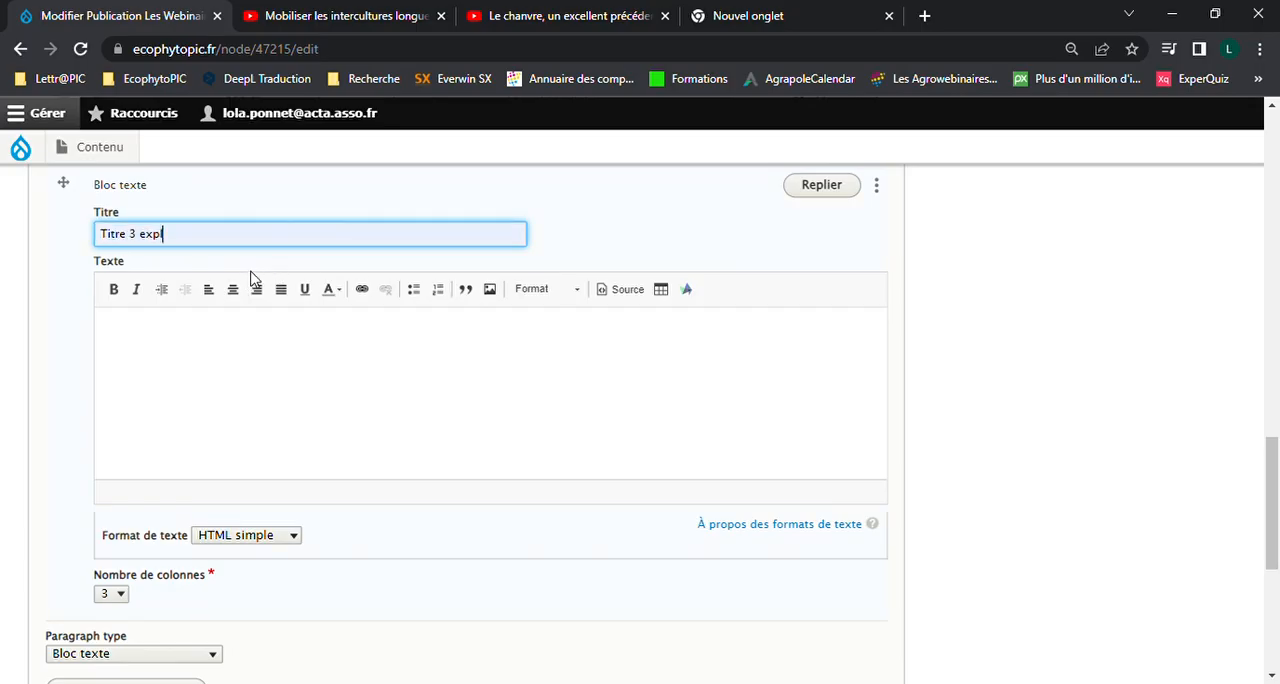
{"action": "left_click", "coordinate": [187, 360]}
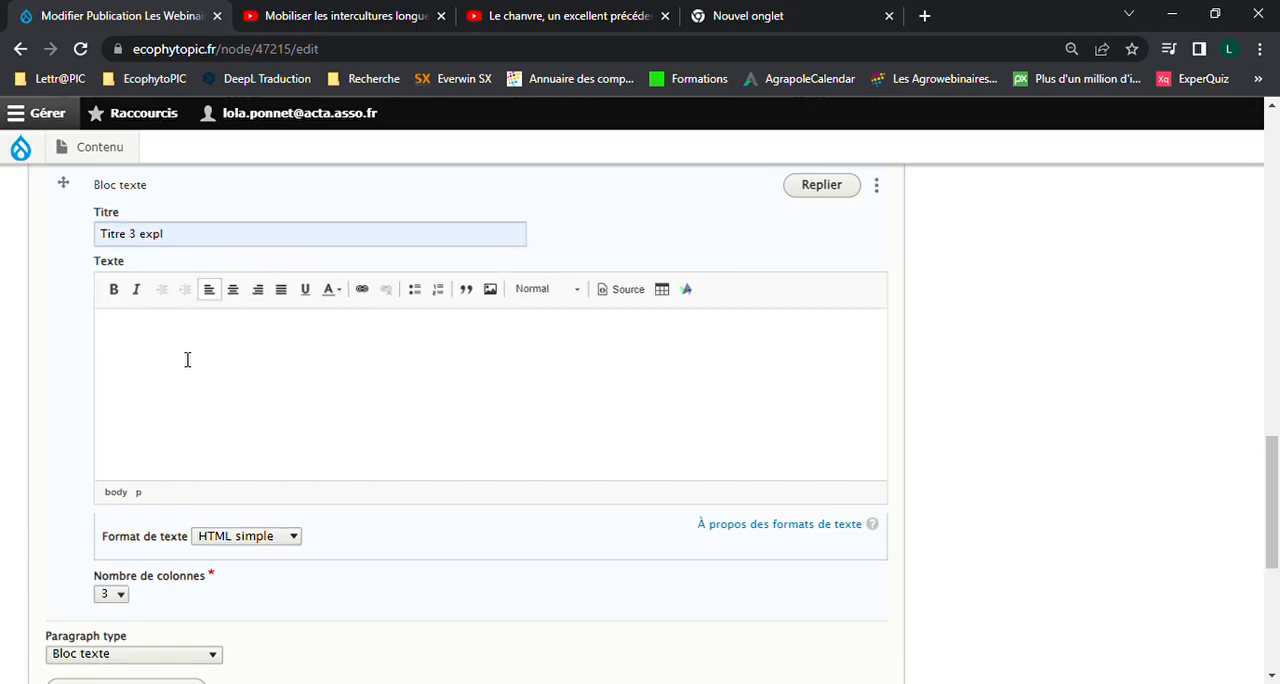
{"action": "type", "text": "Ceci est une vidéo"}
{"action": "key", "text": "Return"}
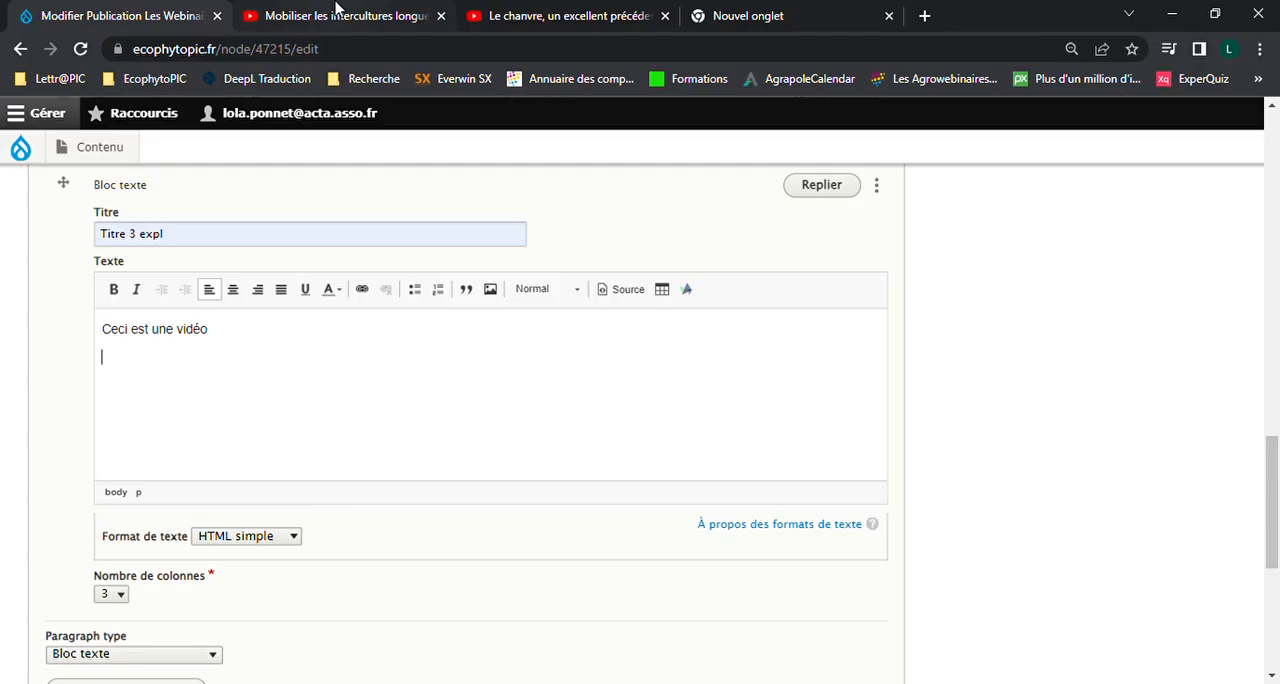
Copy the iframe embed code of the YouTube video "Mobiliser les intercultures longues pour limiter les attaques d'altises sur colza"
{"action": "left_click", "coordinate": [336, 8]}
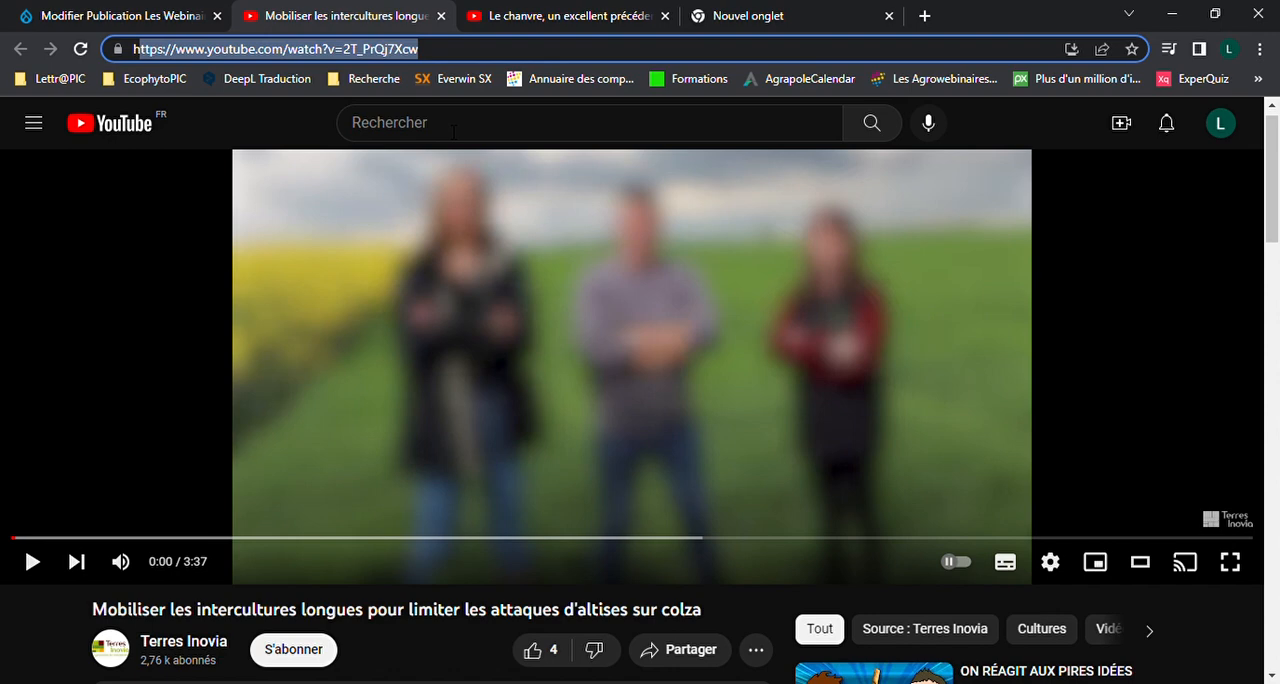
{"action": "left_click", "coordinate": [710, 617]}
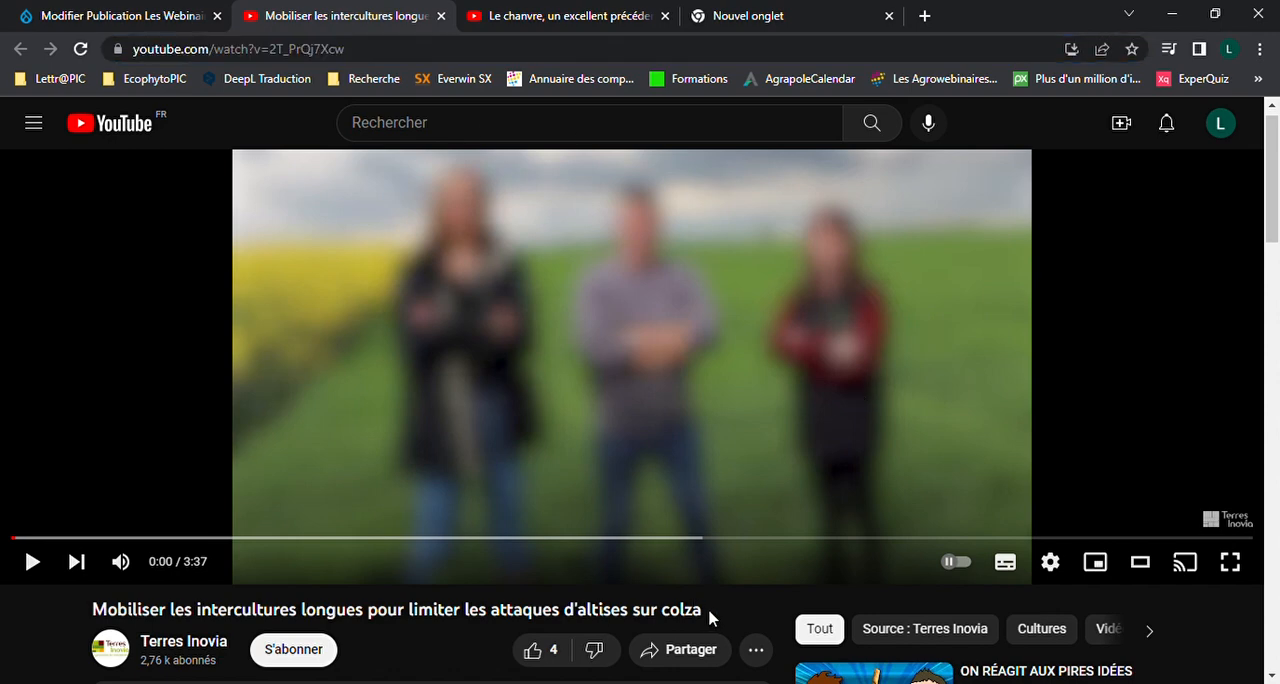
{"action": "left_click", "coordinate": [670, 652]}
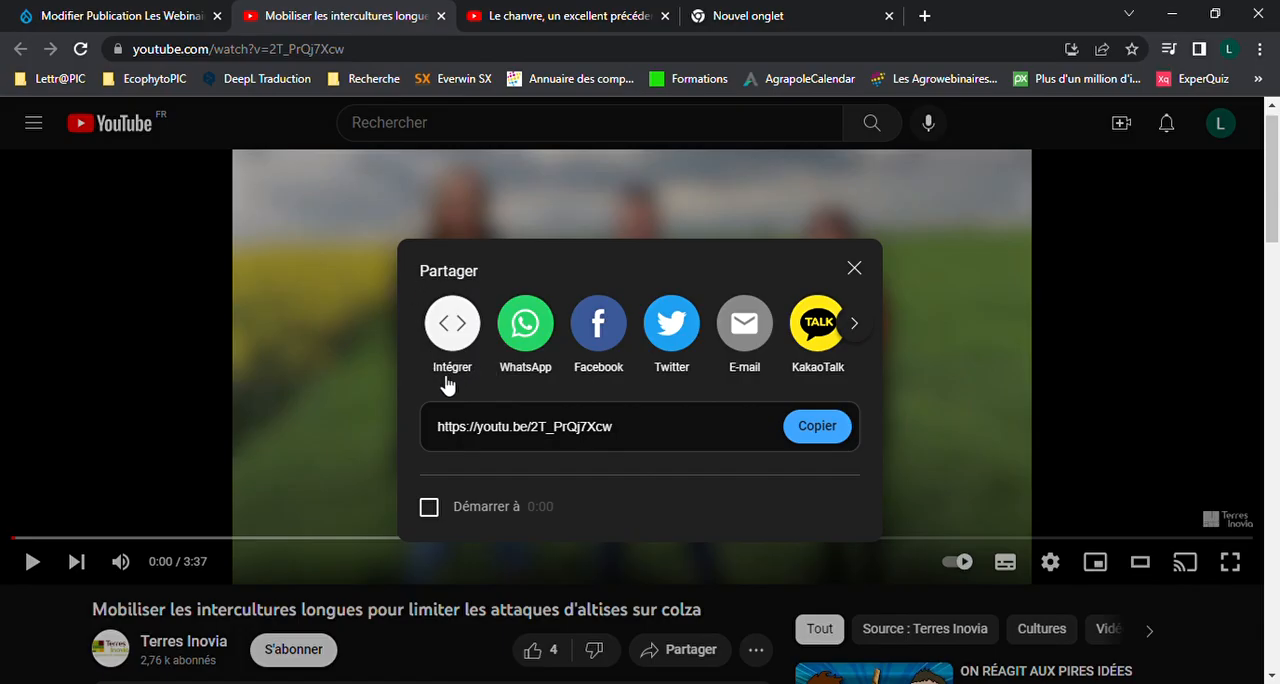
{"action": "left_click", "coordinate": [447, 318]}
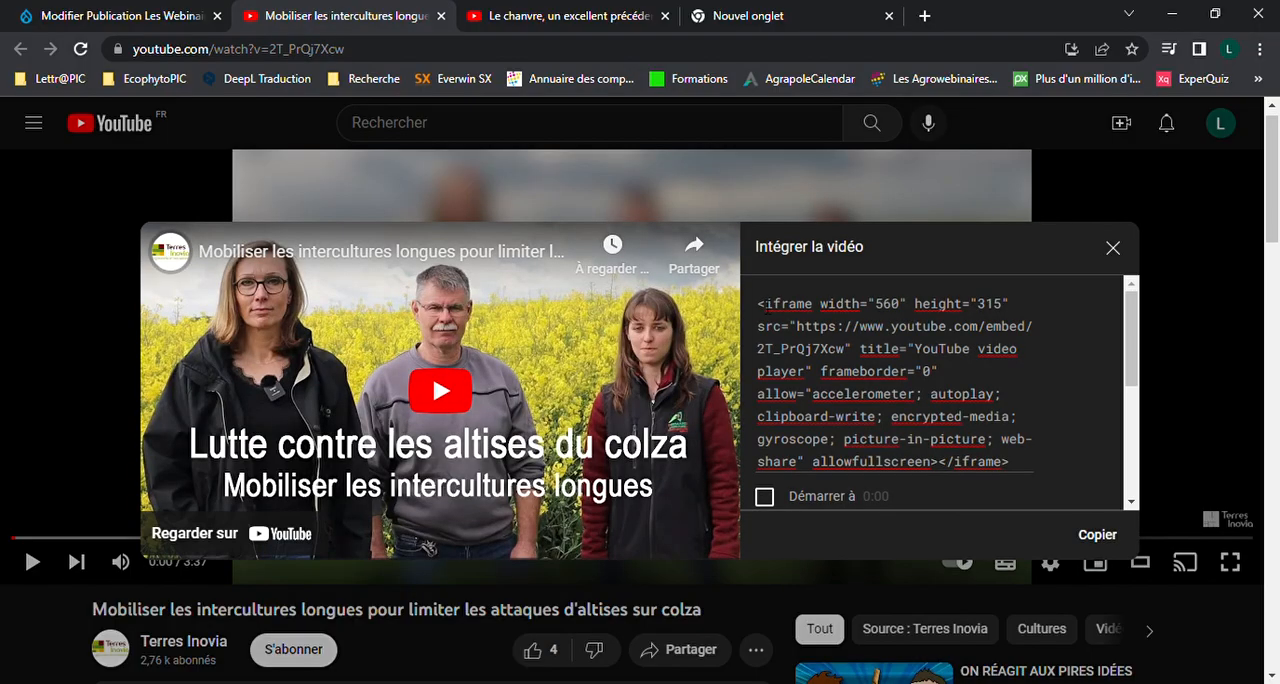
{"action": "left_click", "coordinate": [835, 330]}
{"action": "key", "text": "ctrl+c"}
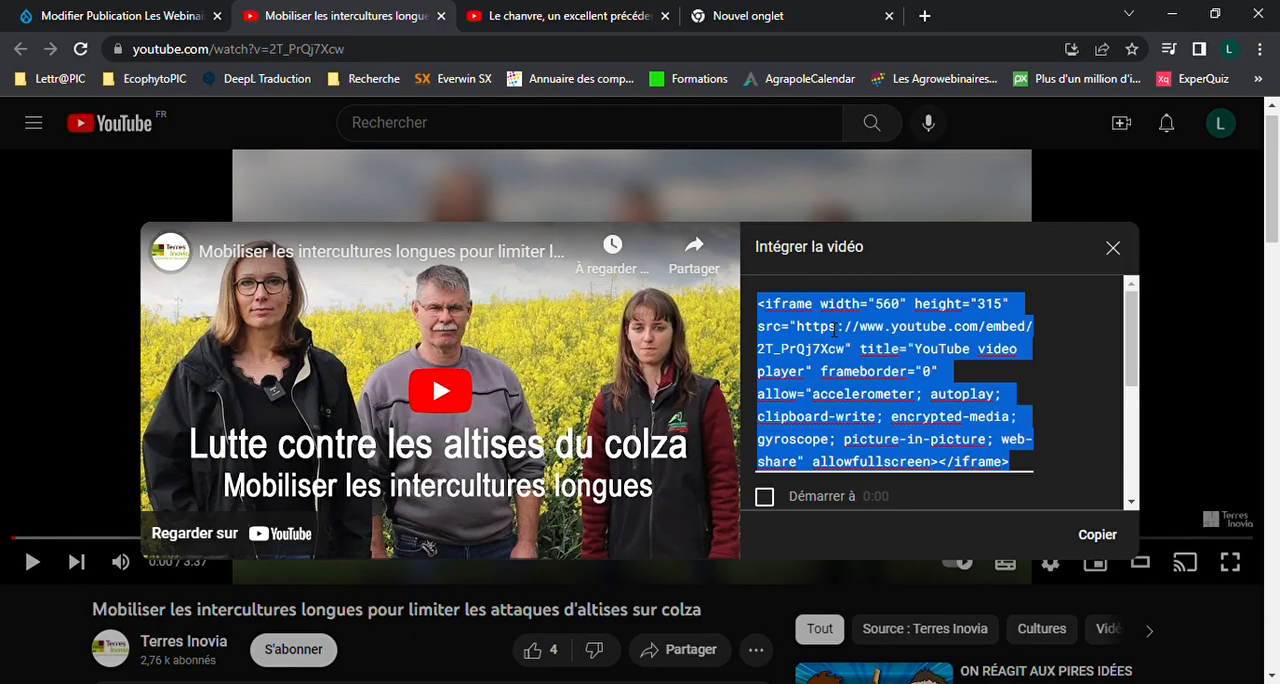
{"action": "scroll", "coordinate": [835, 330], "scroll_direction": "down", "scroll_amount": 2}
{"action": "scroll", "coordinate": [835, 330], "scroll_direction": "up", "scroll_amount": 2}
Paste the video's embed code at the end of the text block's HTML source, return to the visual view and remove the blank line above the video
{"action": "left_click", "coordinate": [165, 12]}
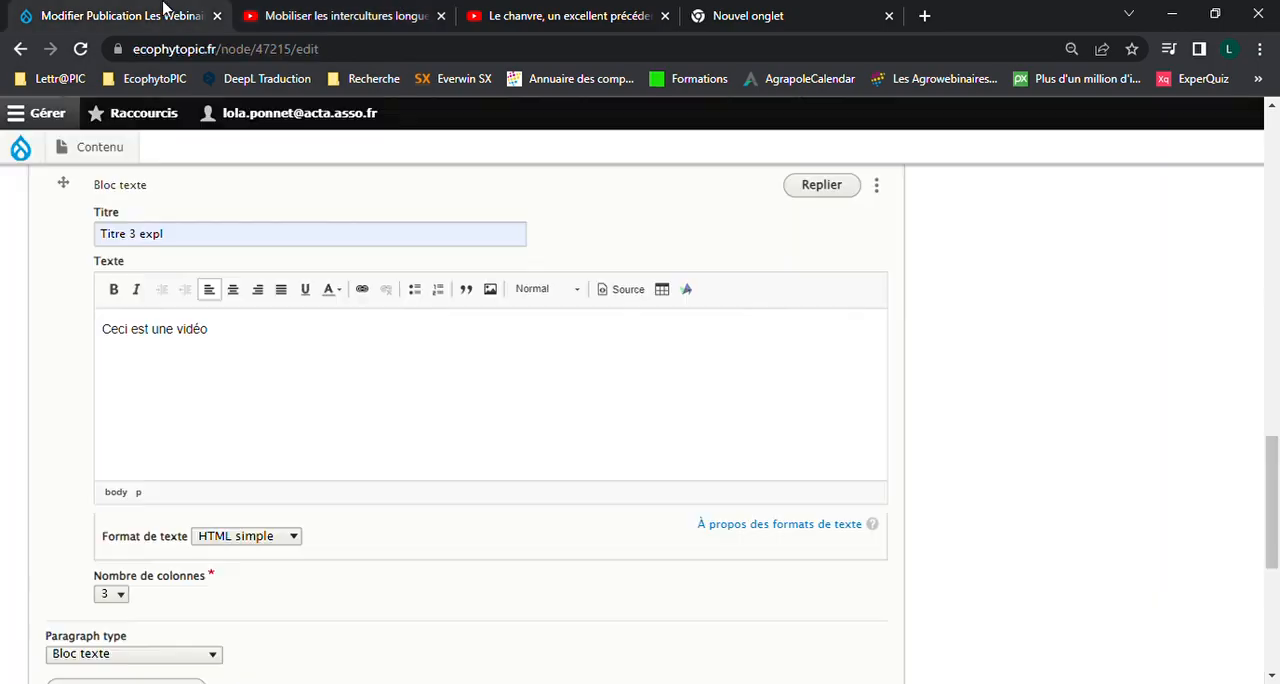
{"action": "left_click", "coordinate": [628, 290]}
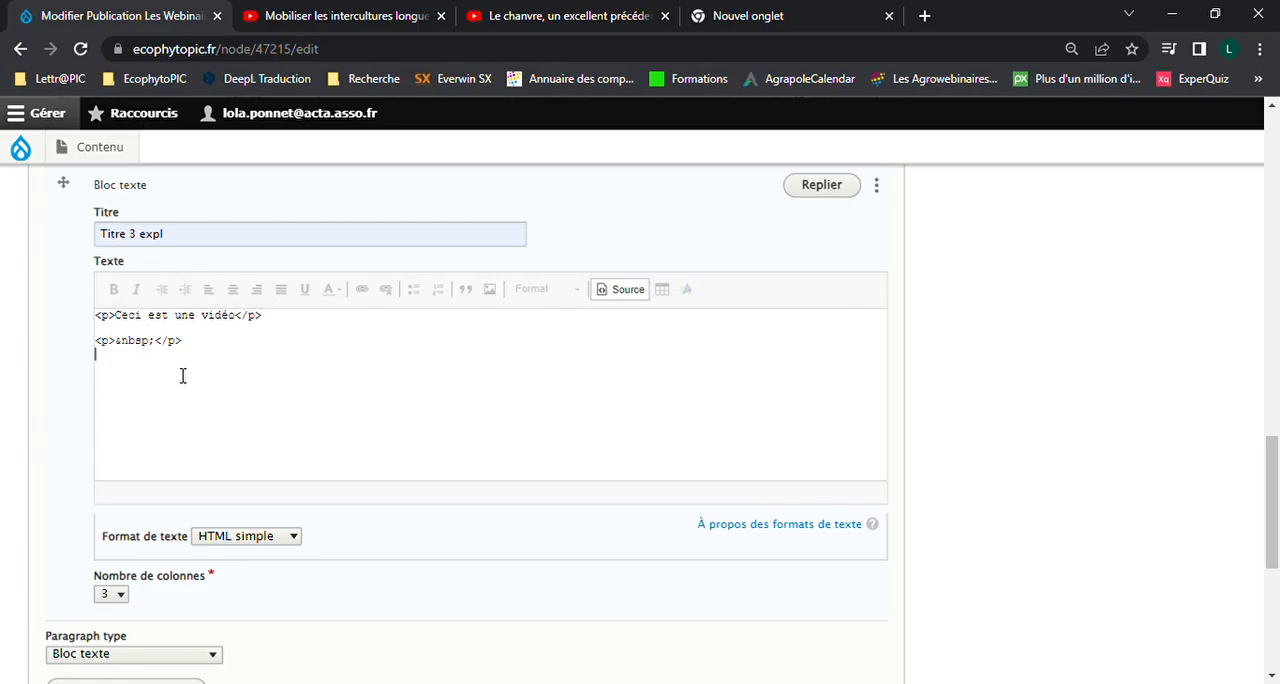
{"action": "key", "text": "ctrl+v"}
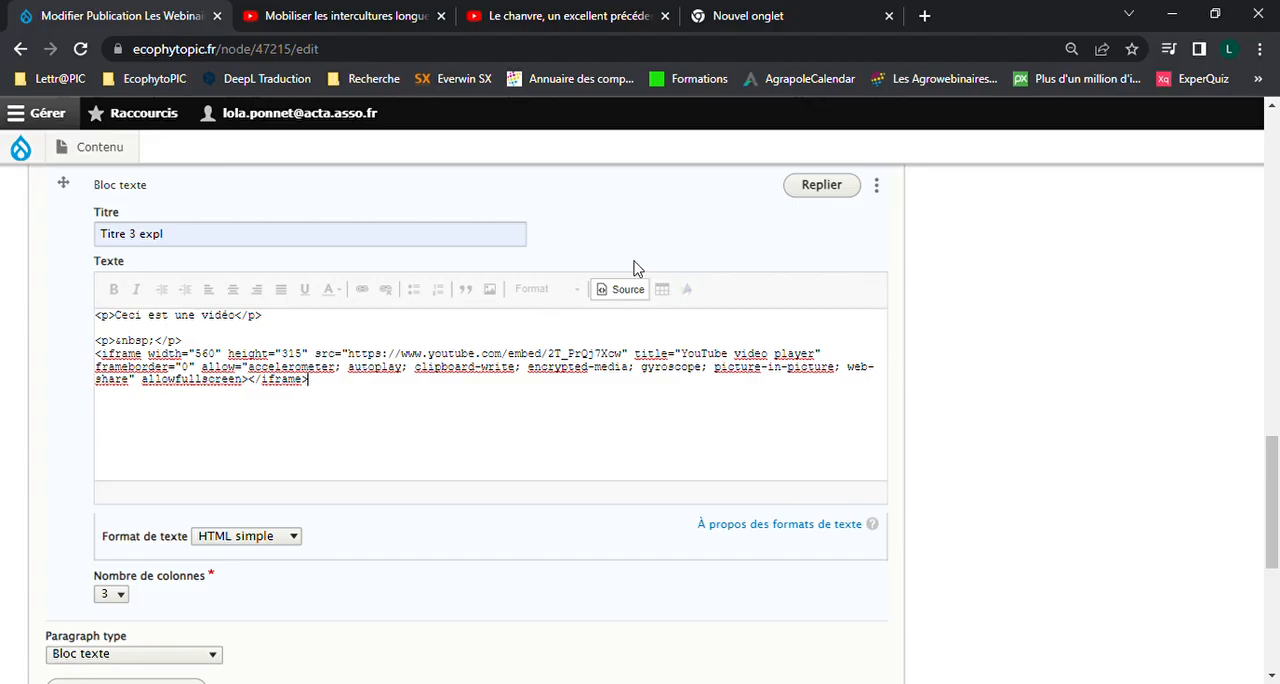
{"action": "left_click", "coordinate": [619, 291]}
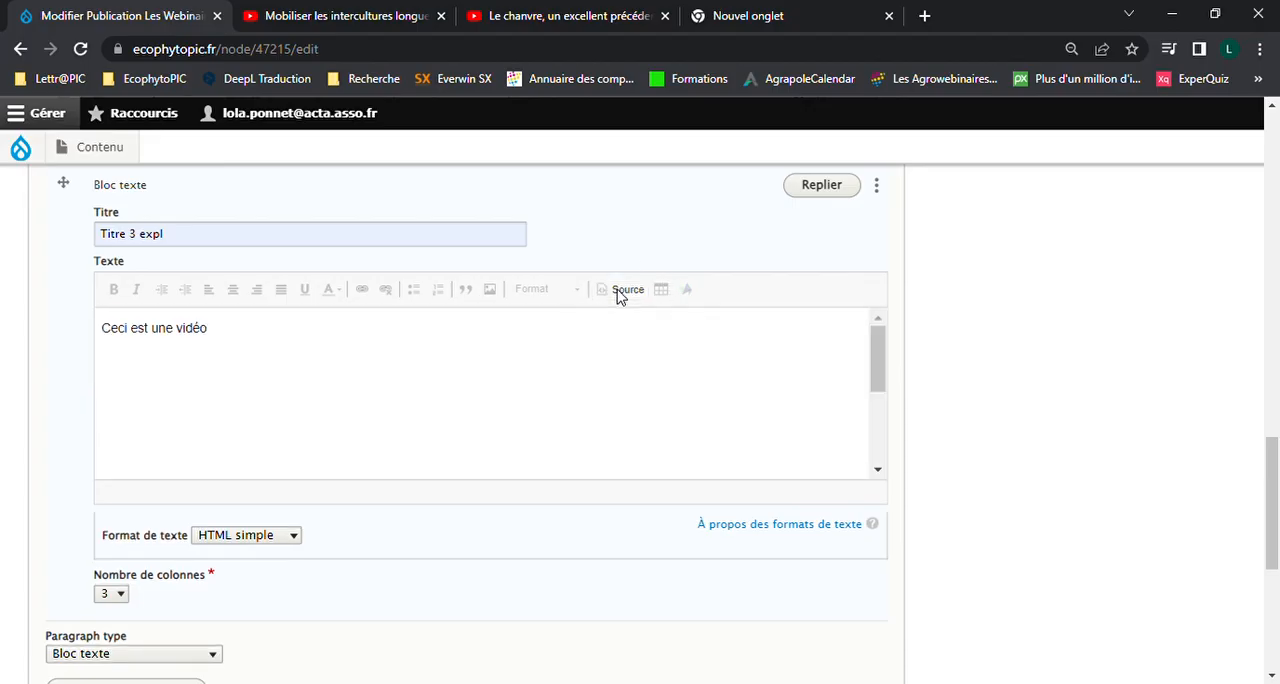
{"action": "scroll", "coordinate": [706, 430], "scroll_direction": "down", "scroll_amount": 1}
{"action": "scroll", "coordinate": [706, 468], "scroll_direction": "up", "scroll_amount": 1}
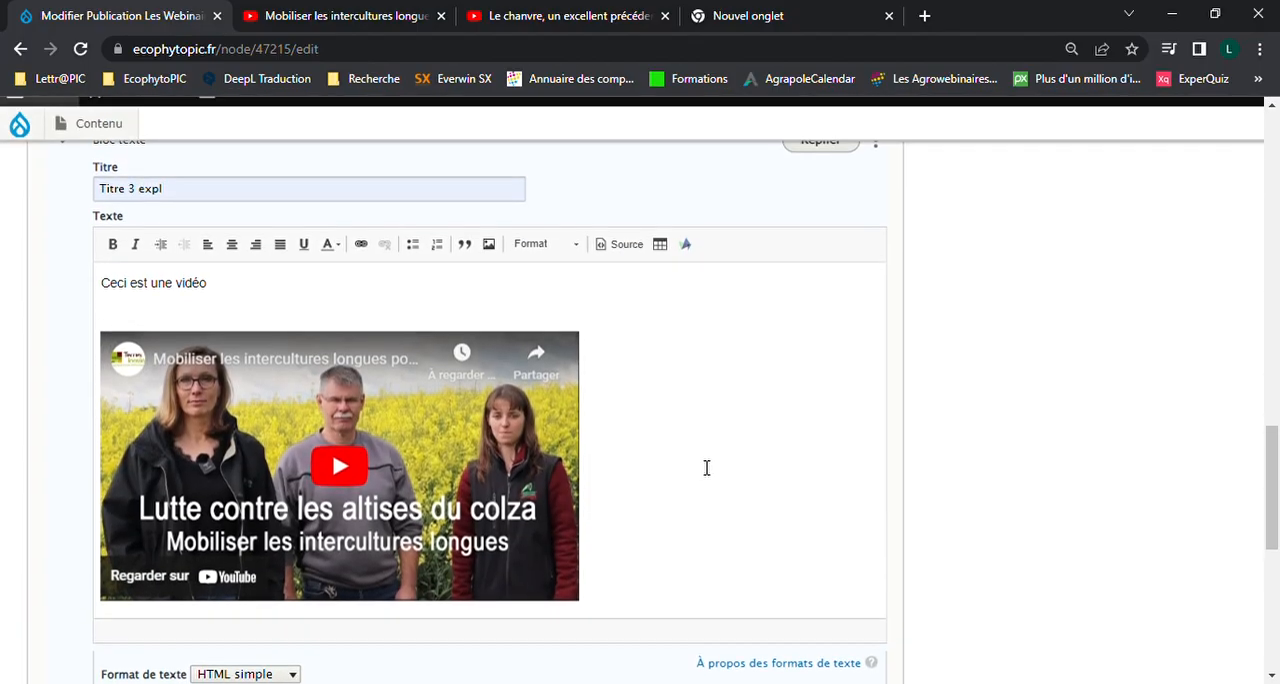
{"action": "left_click", "coordinate": [320, 314]}
{"action": "key", "text": "BackSpace"}
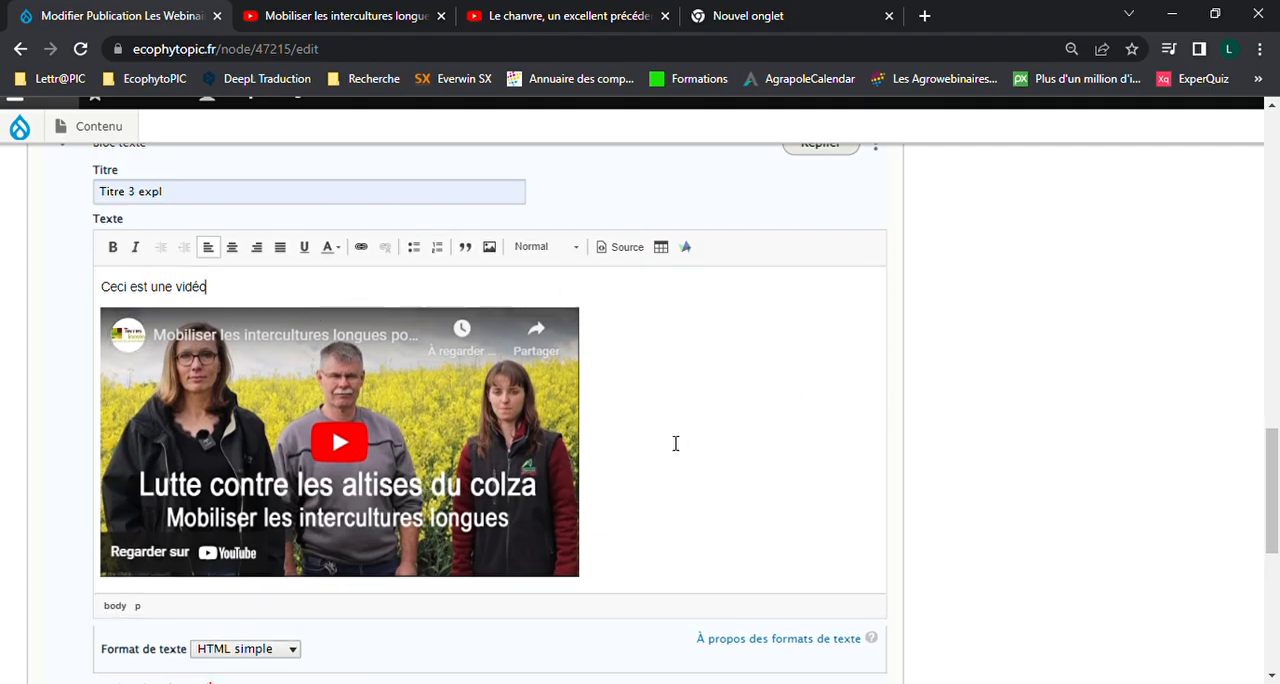
Add the line "Titre de la vidéo et description" below the embedded video
{"action": "left_click", "coordinate": [673, 487]}
{"action": "key", "text": "Return"}
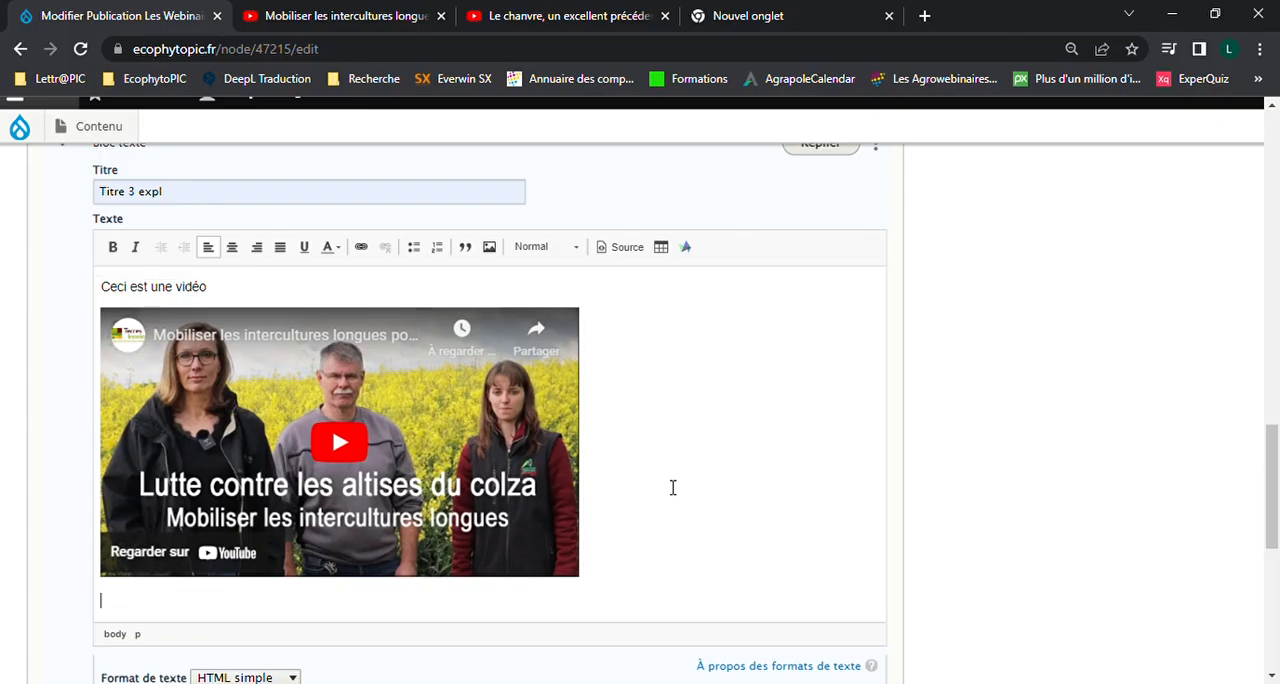
{"action": "type", "text": "Titre de la vidéo et dé"}
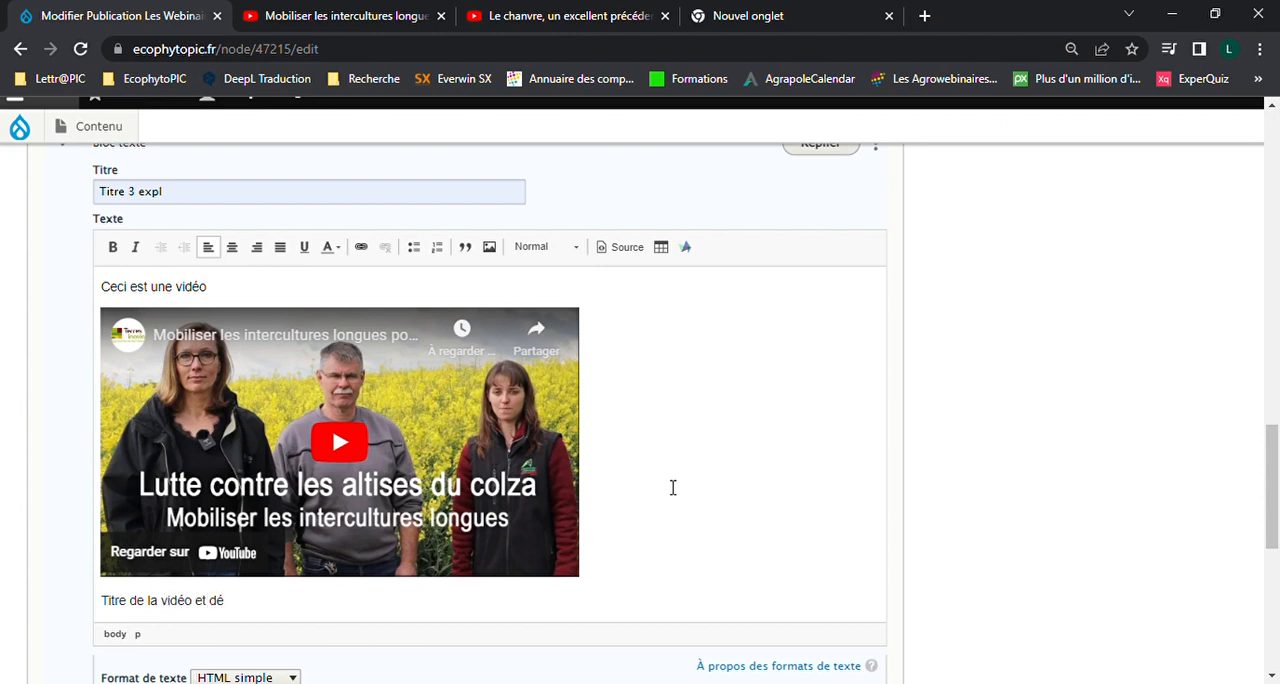
{"action": "type", "text": "scription"}
{"action": "key", "text": "BackSpace"}
{"action": "key", "text": "BackSpace"}
{"action": "key", "text": "BackSpace"}
{"action": "type", "text": "riptio"}
Format the line "Titre de la vidéo et description" as Titre 2
{"action": "left_click_drag", "start_coordinate": [296, 602], "coordinate": [90, 610]}
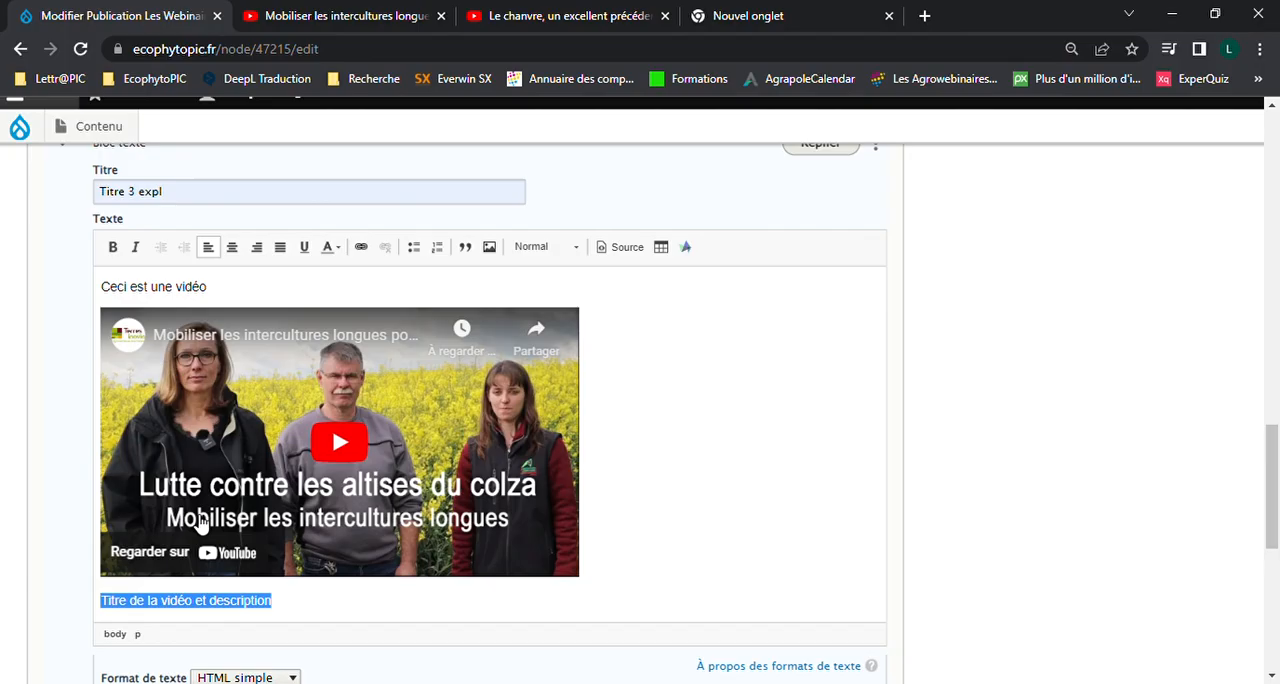
{"action": "left_click", "coordinate": [537, 256]}
{"action": "left_click", "coordinate": [574, 366]}
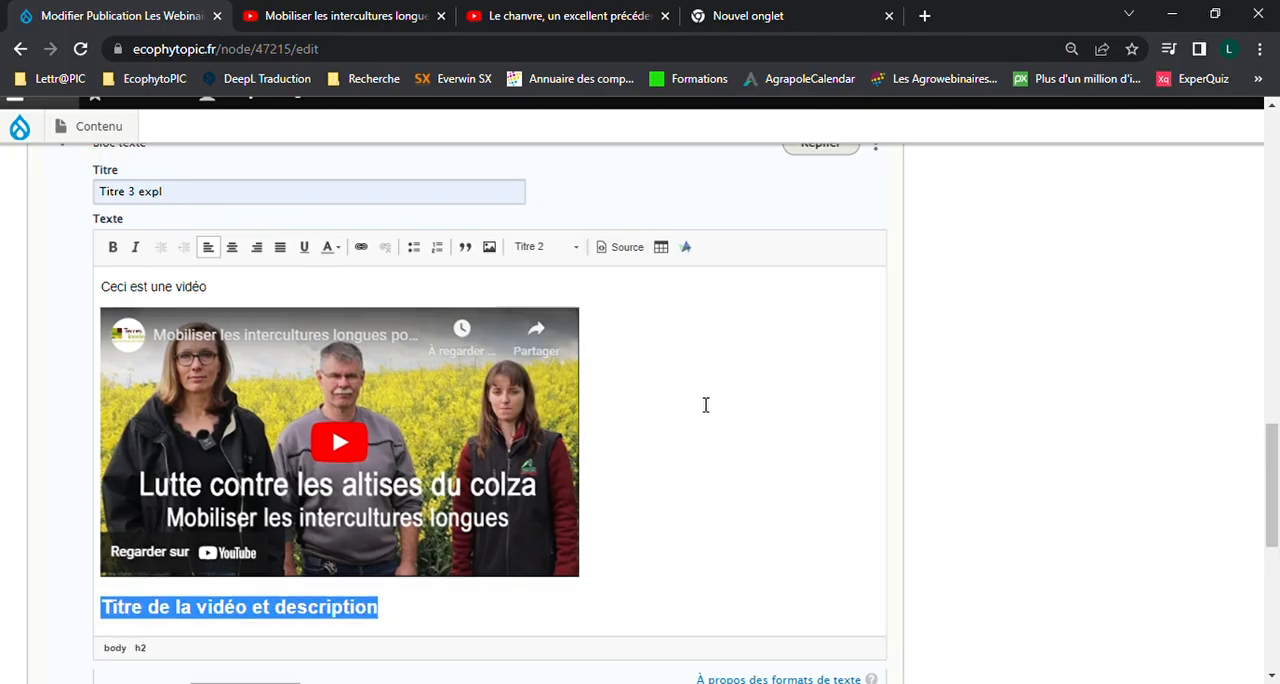
{"action": "left_click", "coordinate": [705, 405]}
Colour the heading below the video red (#d43e50), leaving out its first two letters
{"action": "left_click_drag", "start_coordinate": [379, 607], "coordinate": [125, 596]}
{"action": "left_click", "coordinate": [338, 250]}
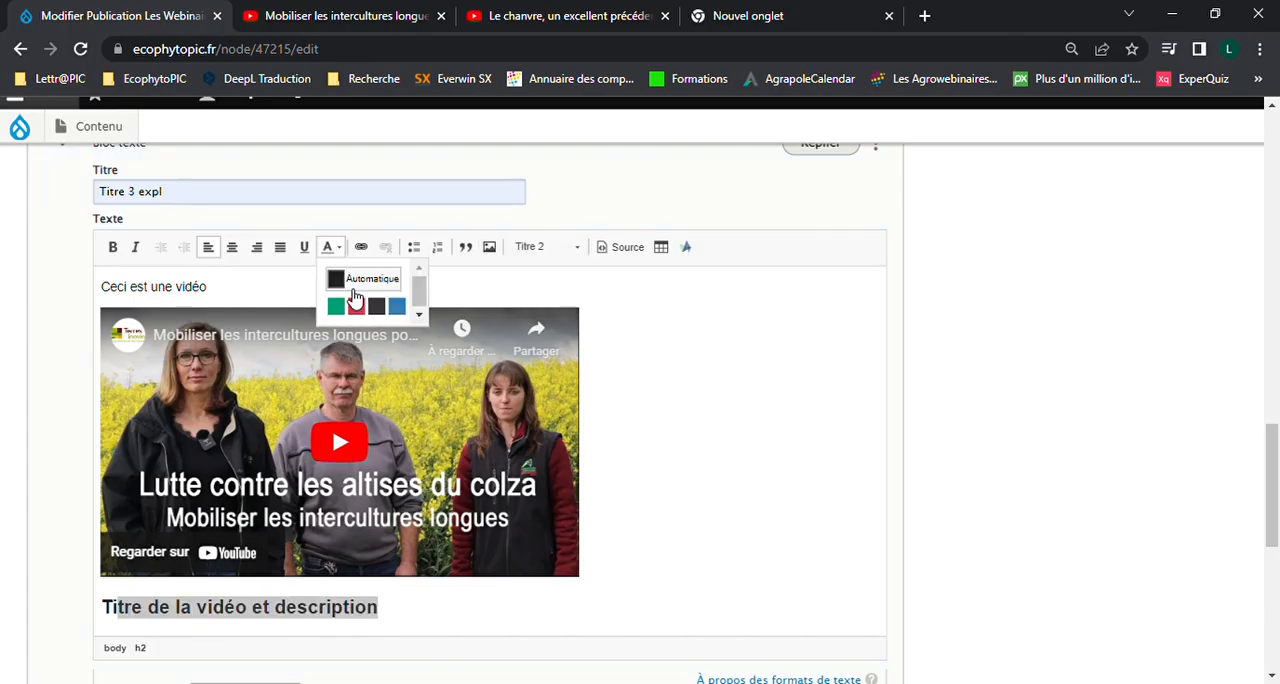
{"action": "left_click", "coordinate": [356, 305]}
{"action": "left_click", "coordinate": [480, 621]}
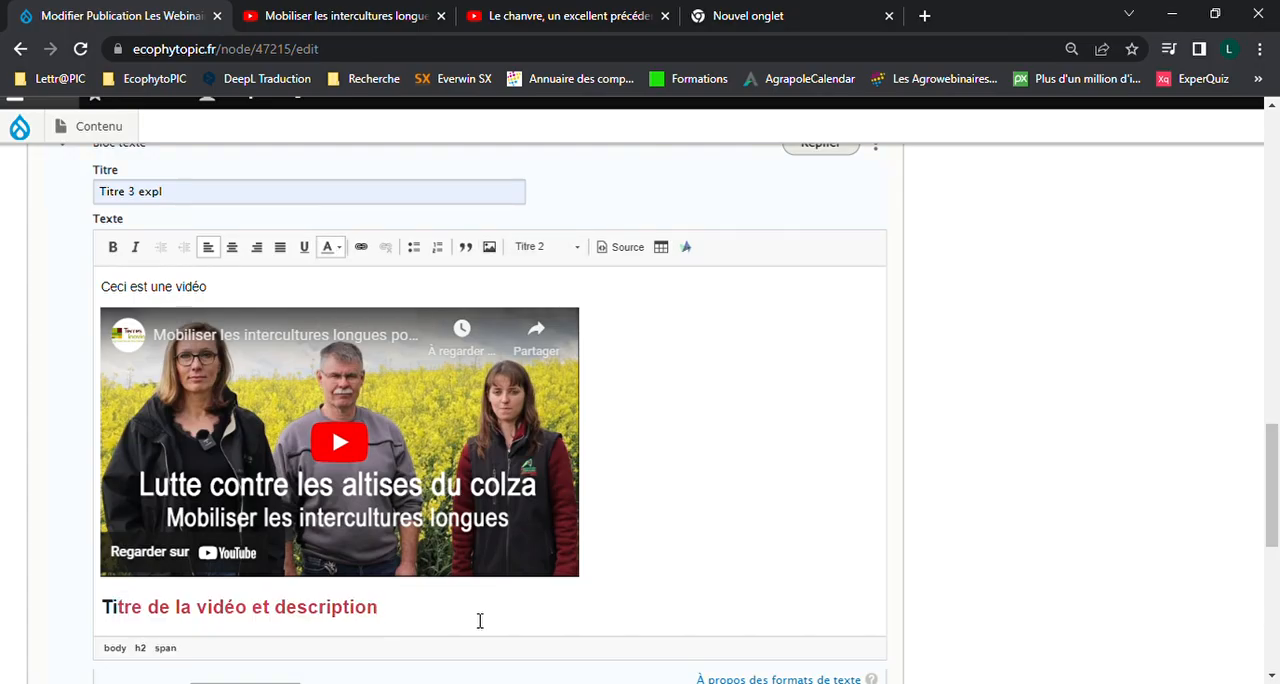
{"action": "scroll", "coordinate": [728, 393], "scroll_direction": "up", "scroll_amount": 1}
{"action": "scroll", "coordinate": [728, 393], "scroll_direction": "down", "scroll_amount": 1}
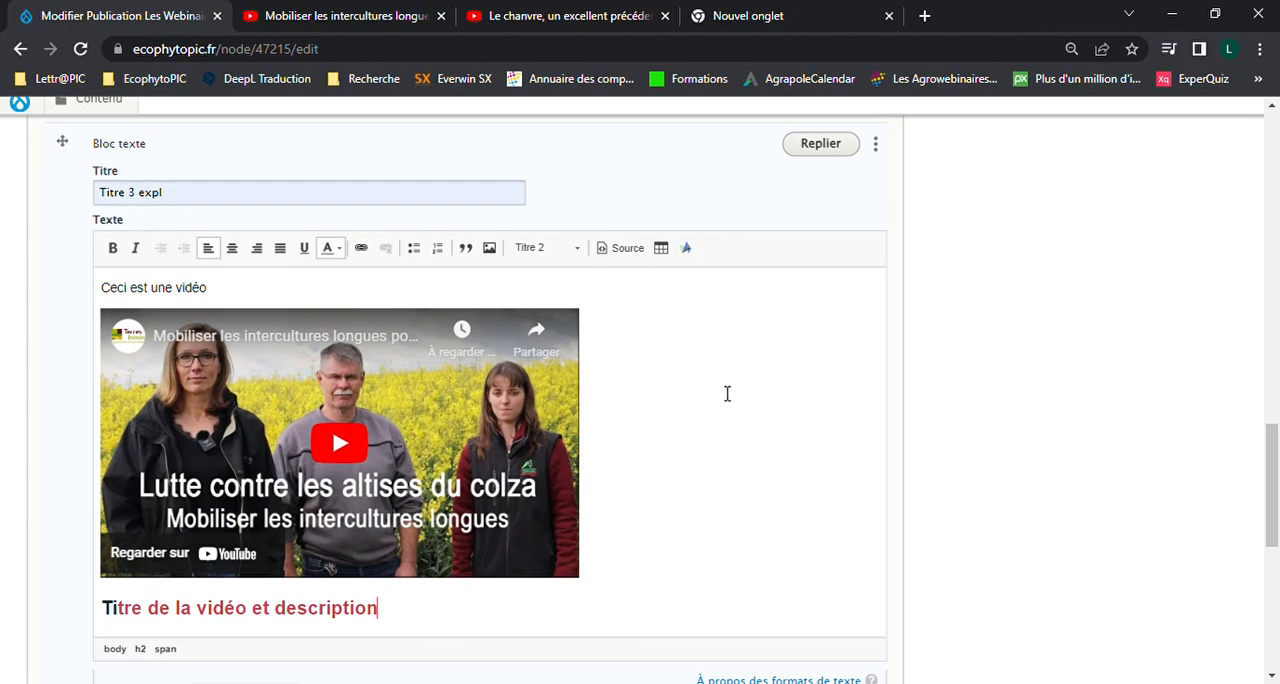
Try right alignment on the embedded video and settle on centring it in the text block
{"action": "left_click", "coordinate": [280, 368]}
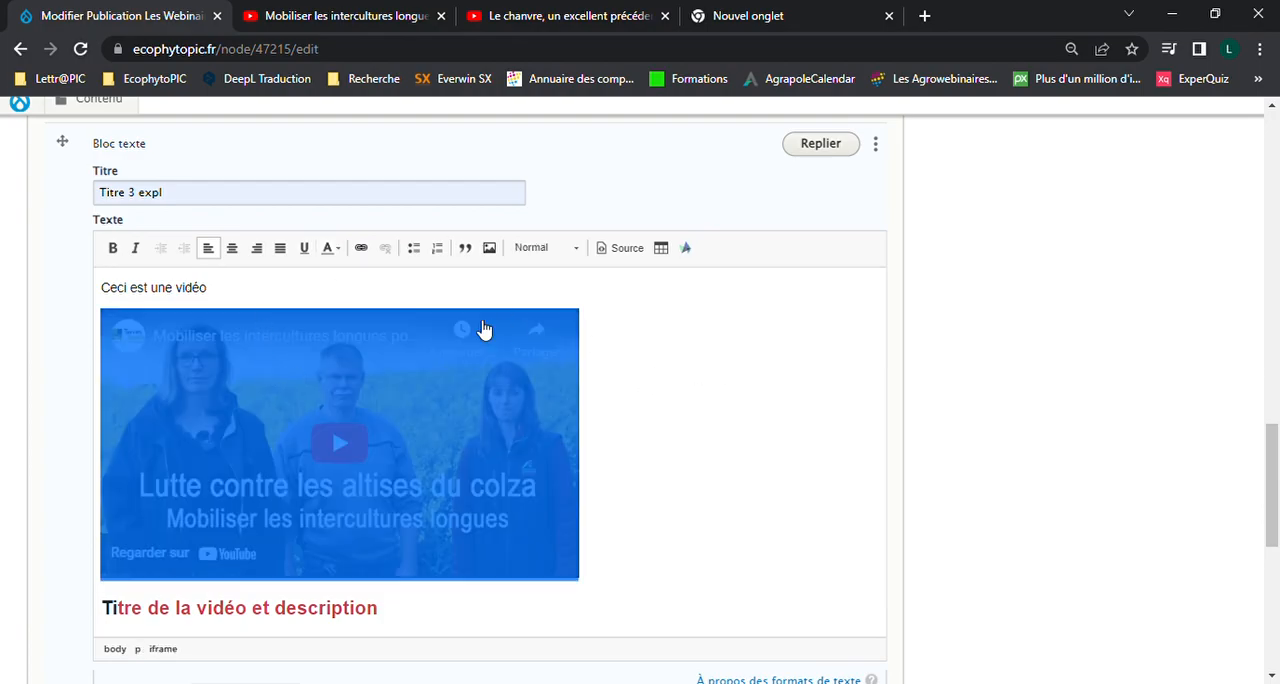
{"action": "left_click", "coordinate": [231, 252]}
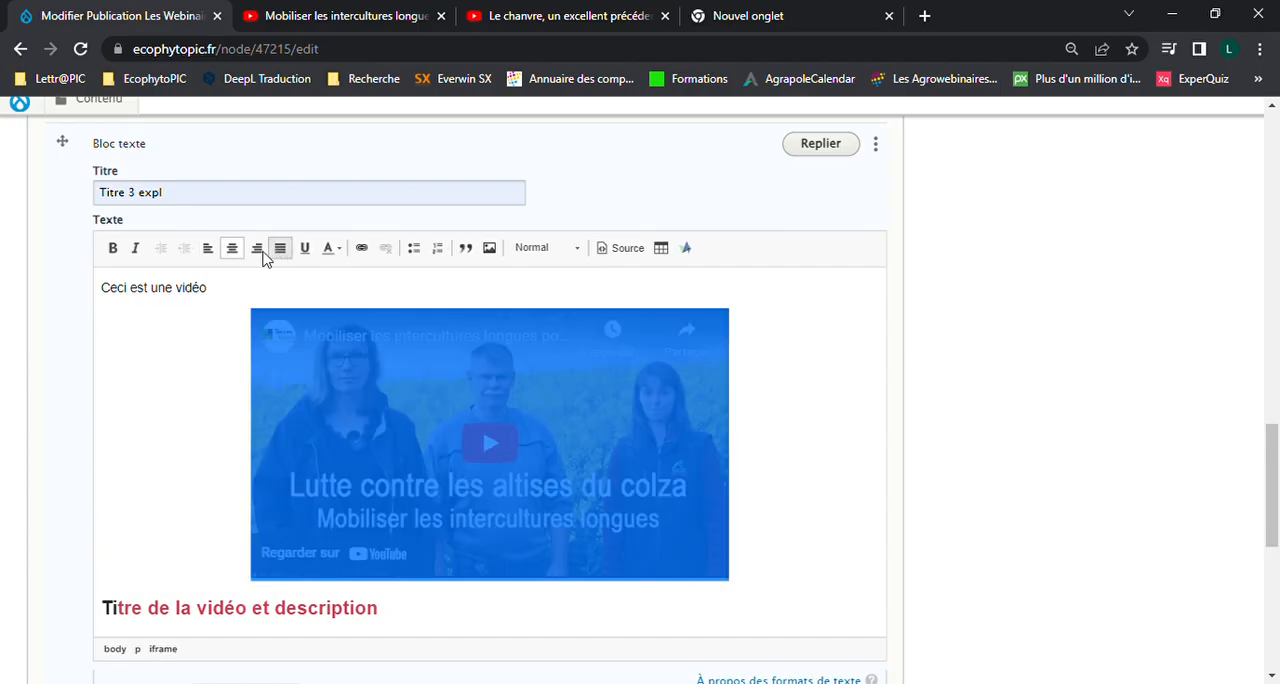
{"action": "left_click", "coordinate": [257, 257]}
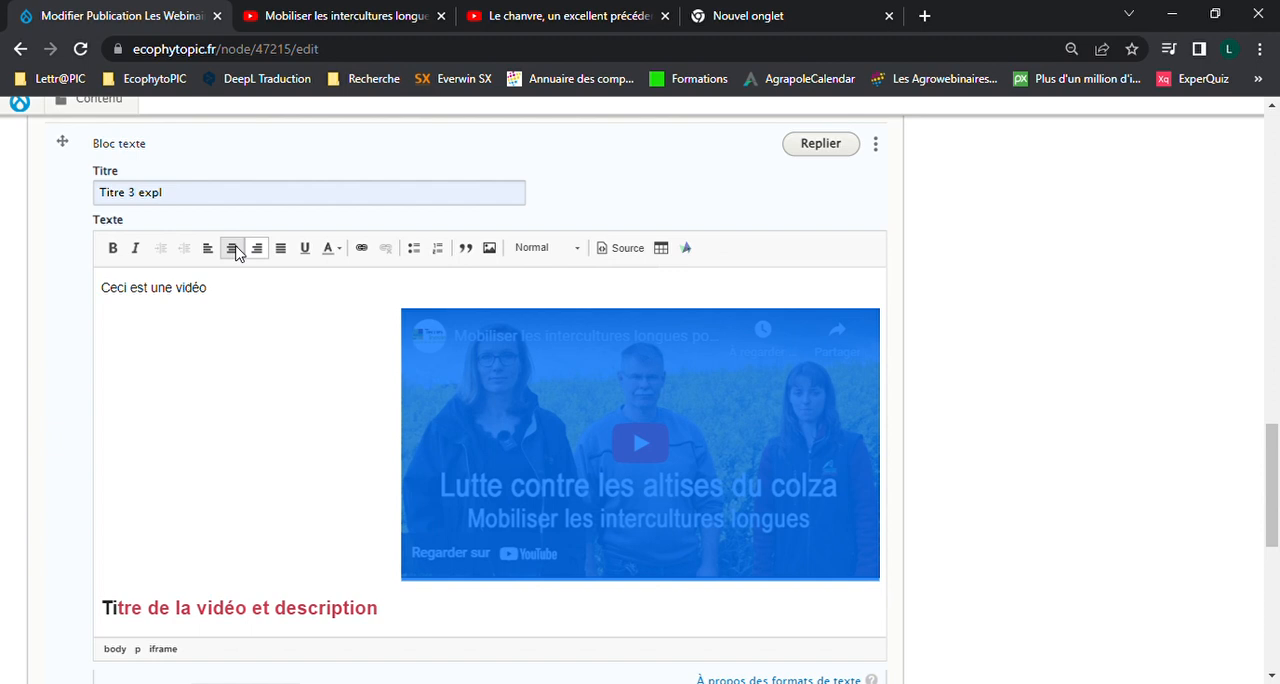
{"action": "left_click", "coordinate": [233, 250]}
{"action": "left_click", "coordinate": [237, 301]}
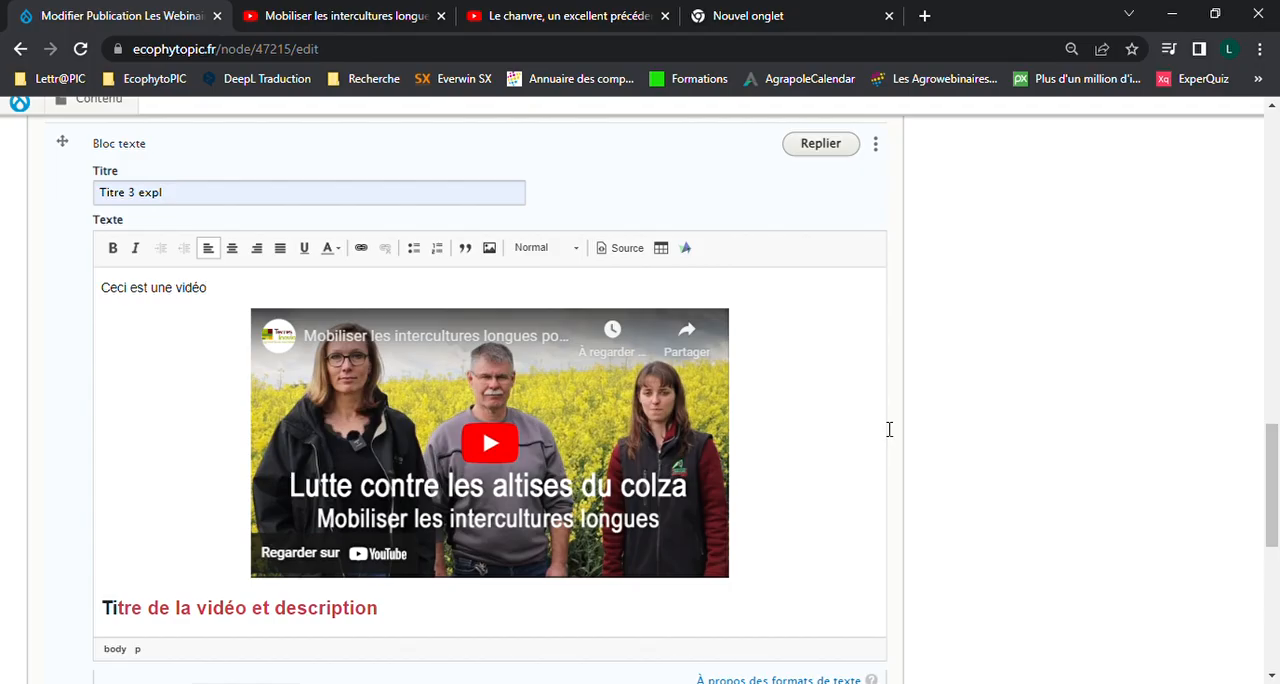
Set the embedded video's height and width to 300 in the HTML source, and return to the visual view
{"action": "left_click", "coordinate": [621, 248]}
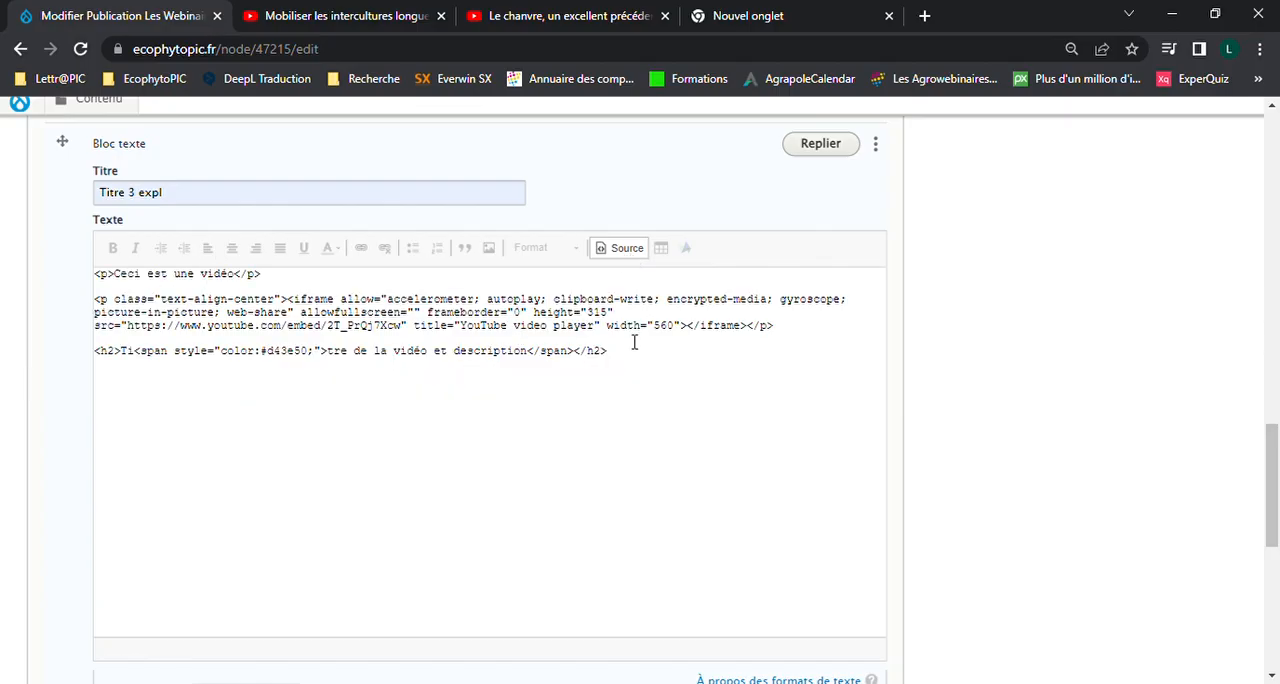
{"action": "double_click", "coordinate": [555, 313]}
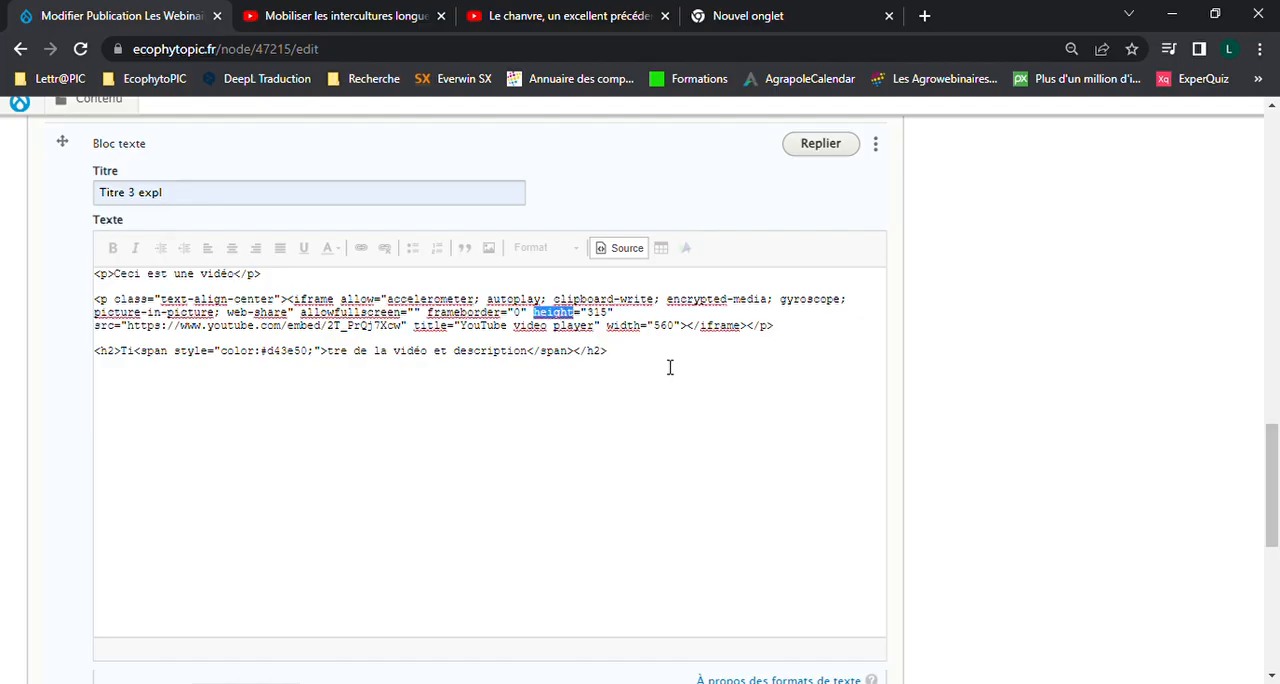
{"action": "scroll", "coordinate": [624, 325], "scroll_direction": "up", "scroll_amount": 5}
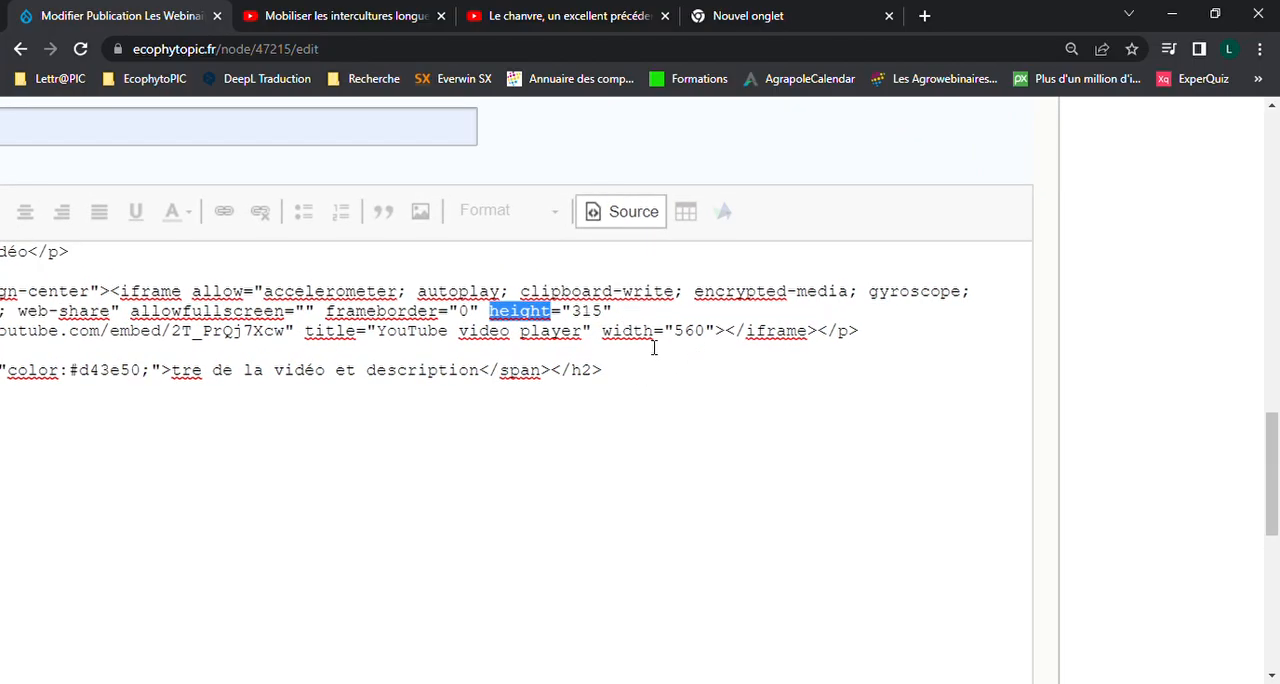
{"action": "double_click", "coordinate": [640, 331]}
{"action": "left_click", "coordinate": [752, 388]}
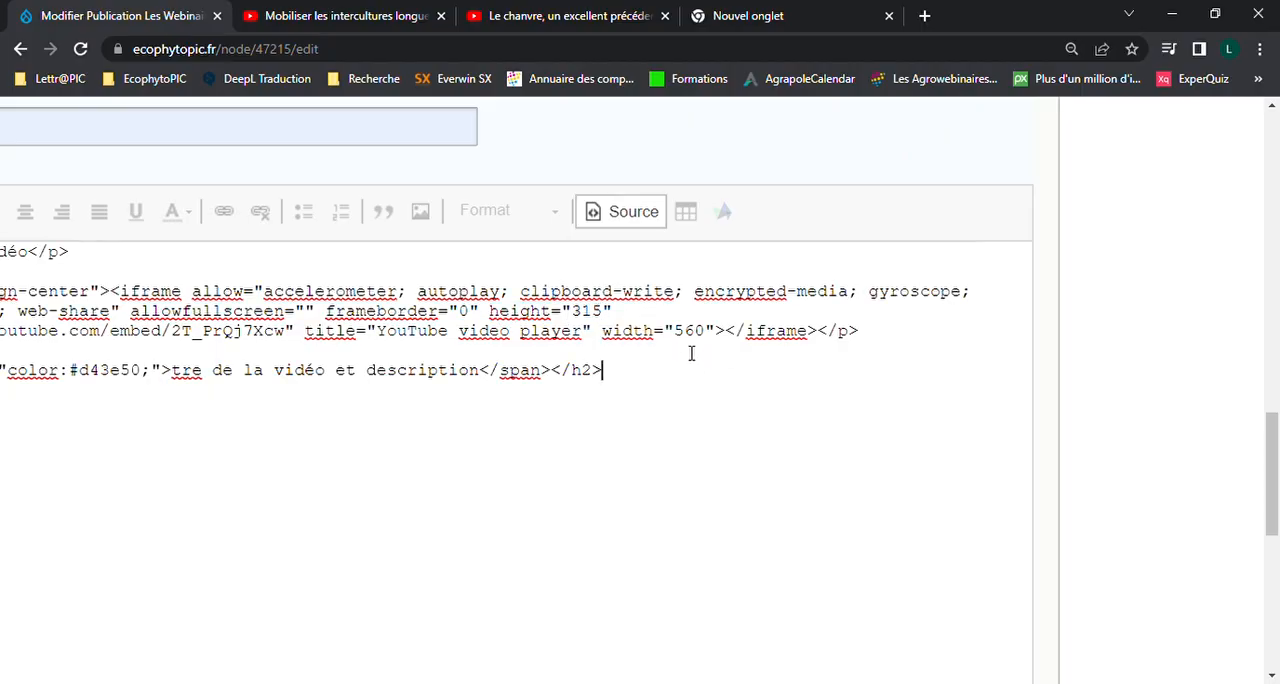
{"action": "double_click", "coordinate": [604, 317]}
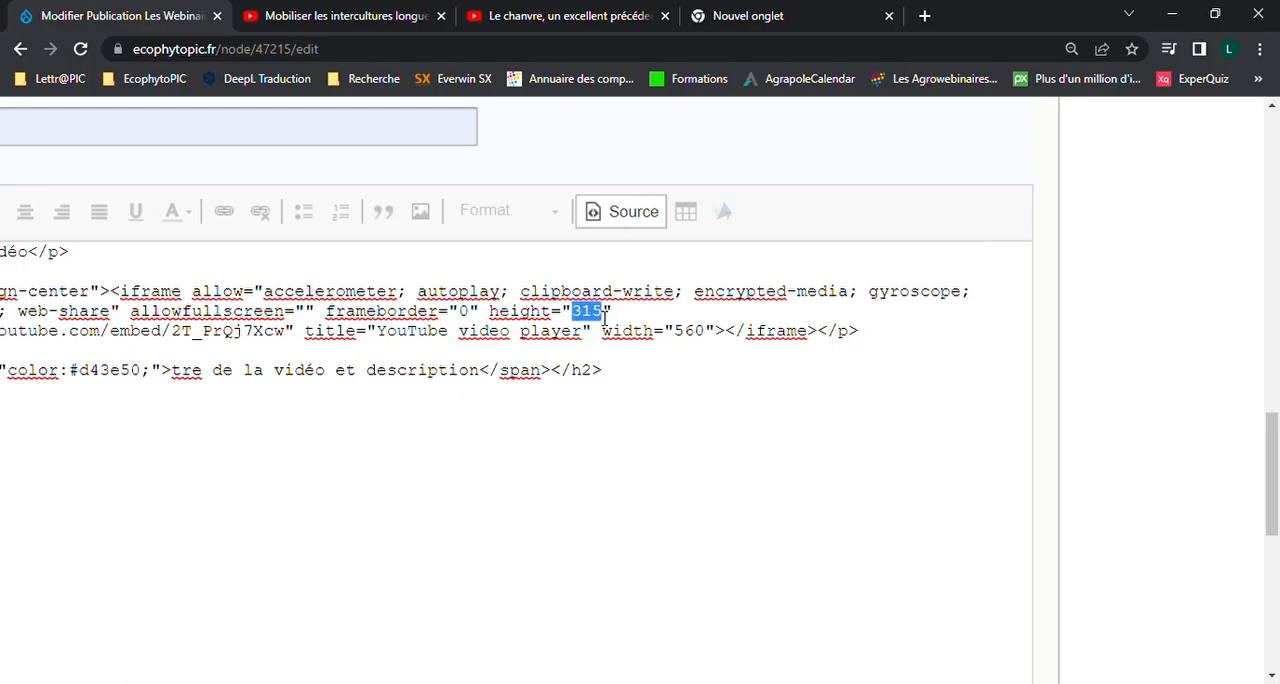
{"action": "type", "text": "300"}
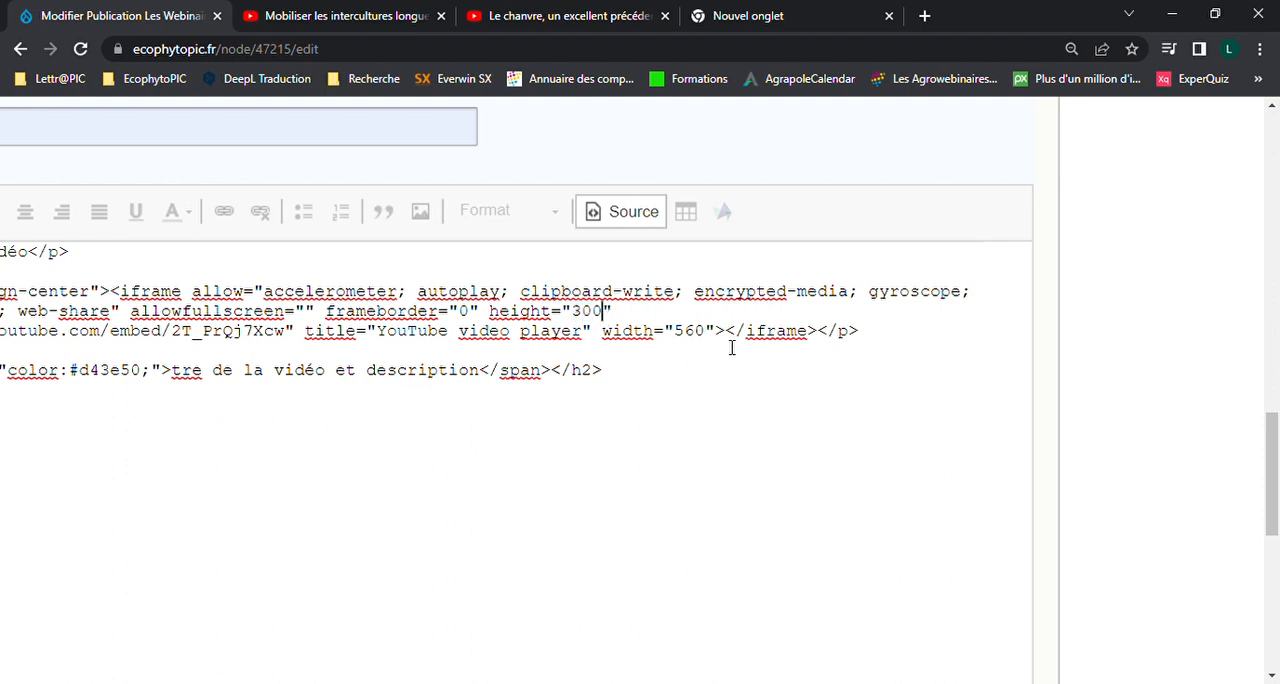
{"action": "double_click", "coordinate": [697, 334]}
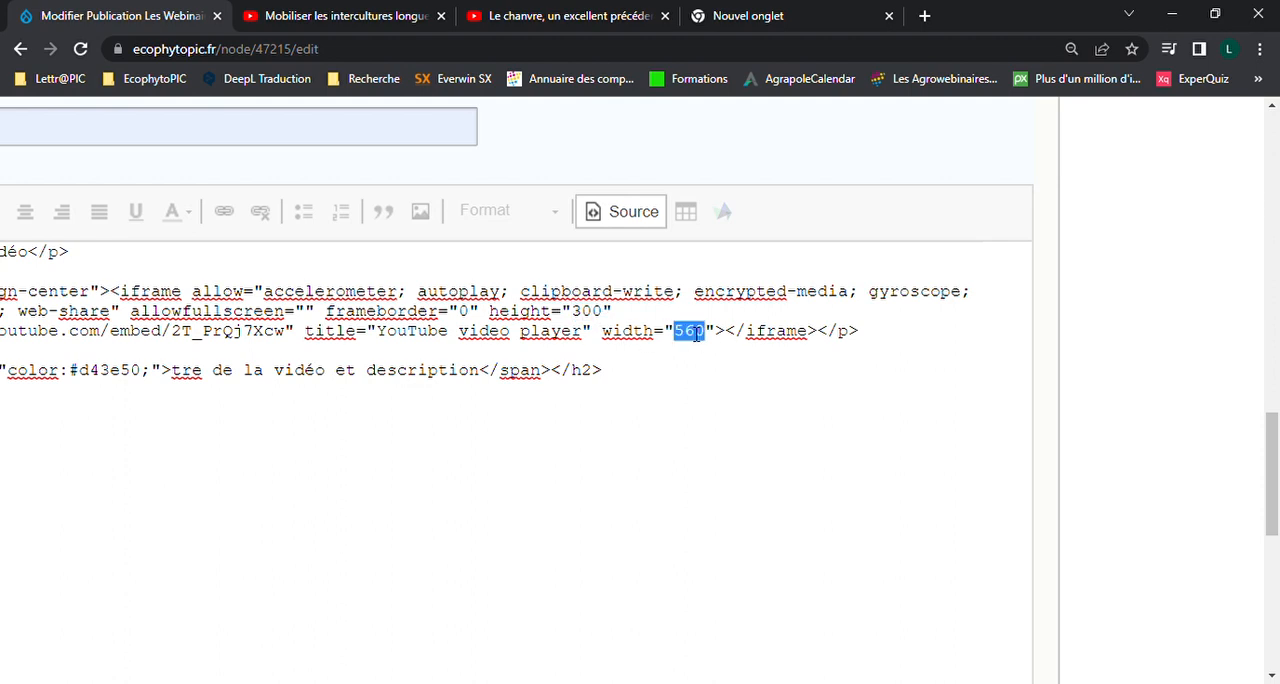
{"action": "type", "text": "3003"}
{"action": "key", "text": "BackSpace"}
{"action": "left_click", "coordinate": [641, 215]}
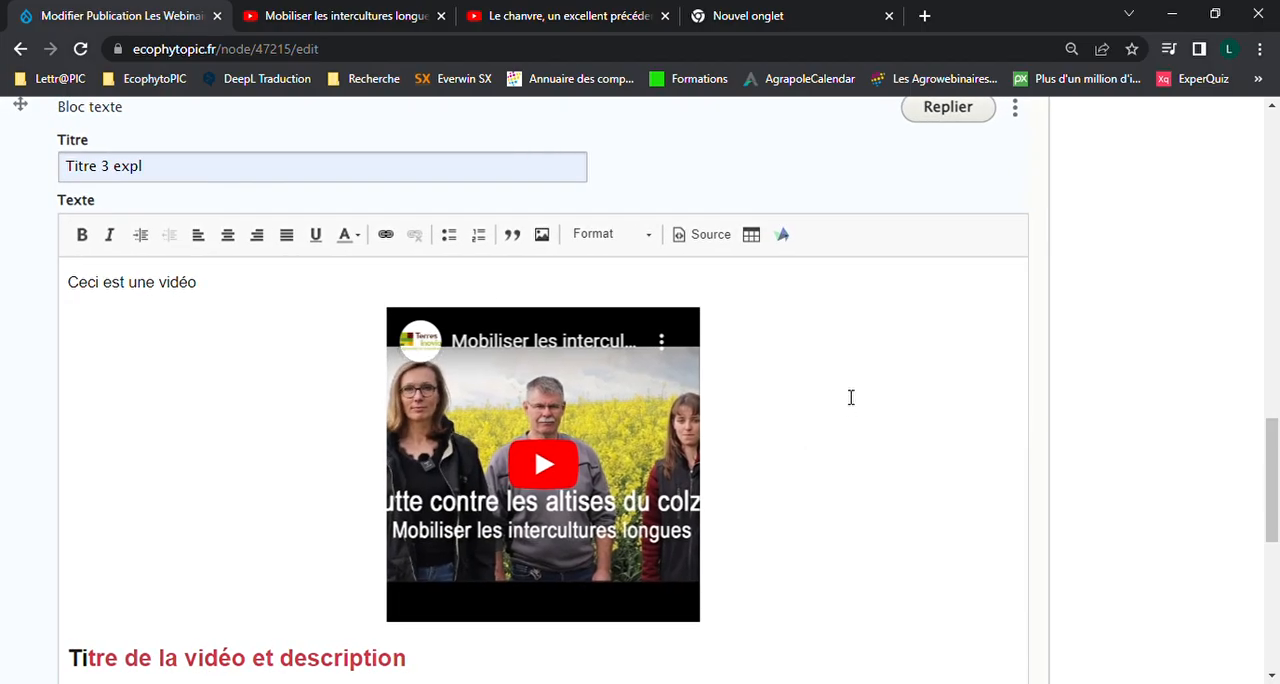
Add an empty line below the heading "Titre de la vidéo et description" in the text block
{"action": "scroll", "coordinate": [851, 397], "scroll_direction": "down", "scroll_amount": 2}
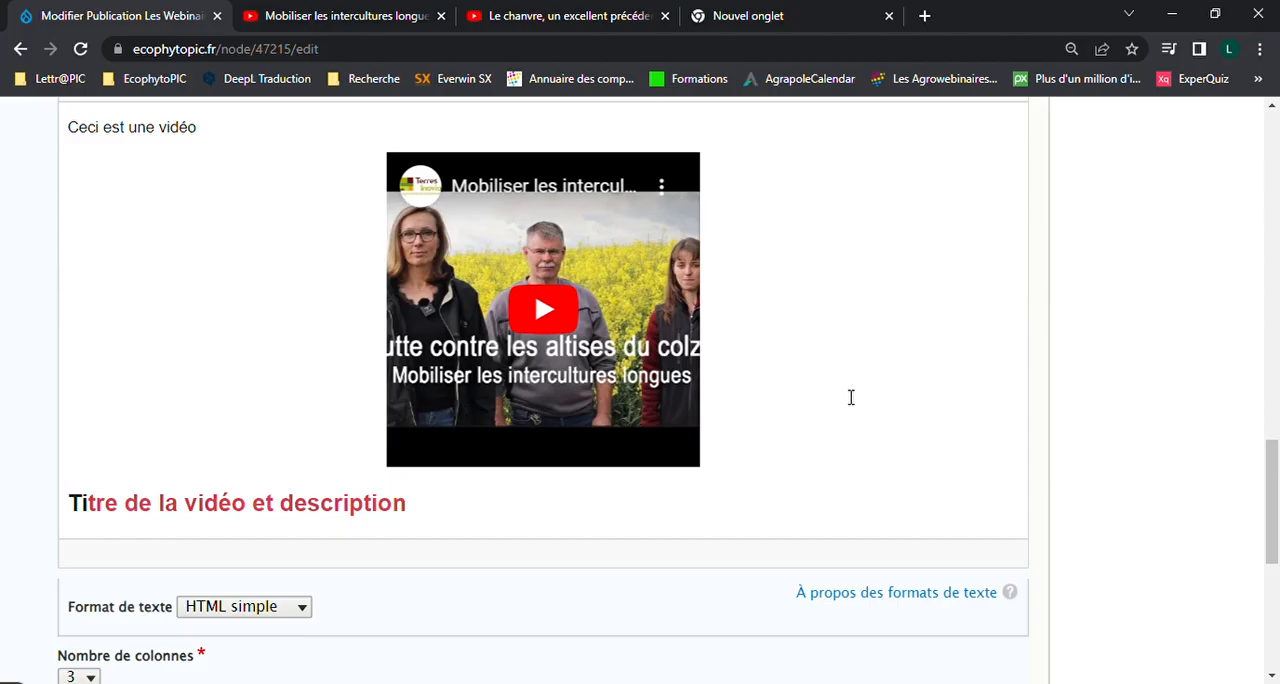
{"action": "left_click", "coordinate": [503, 508]}
{"action": "key", "text": "Return"}
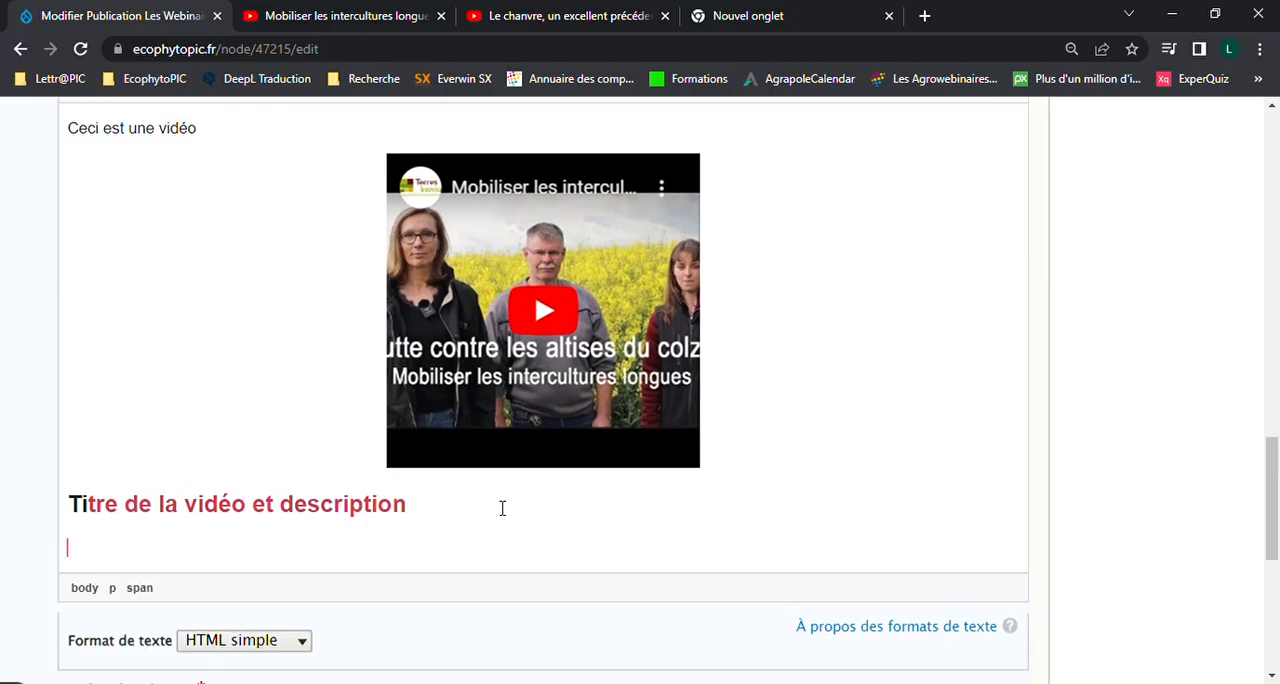
{"action": "scroll", "coordinate": [503, 508], "scroll_direction": "down", "scroll_amount": 2}
{"action": "scroll", "coordinate": [497, 506], "scroll_direction": "up", "scroll_amount": 4}
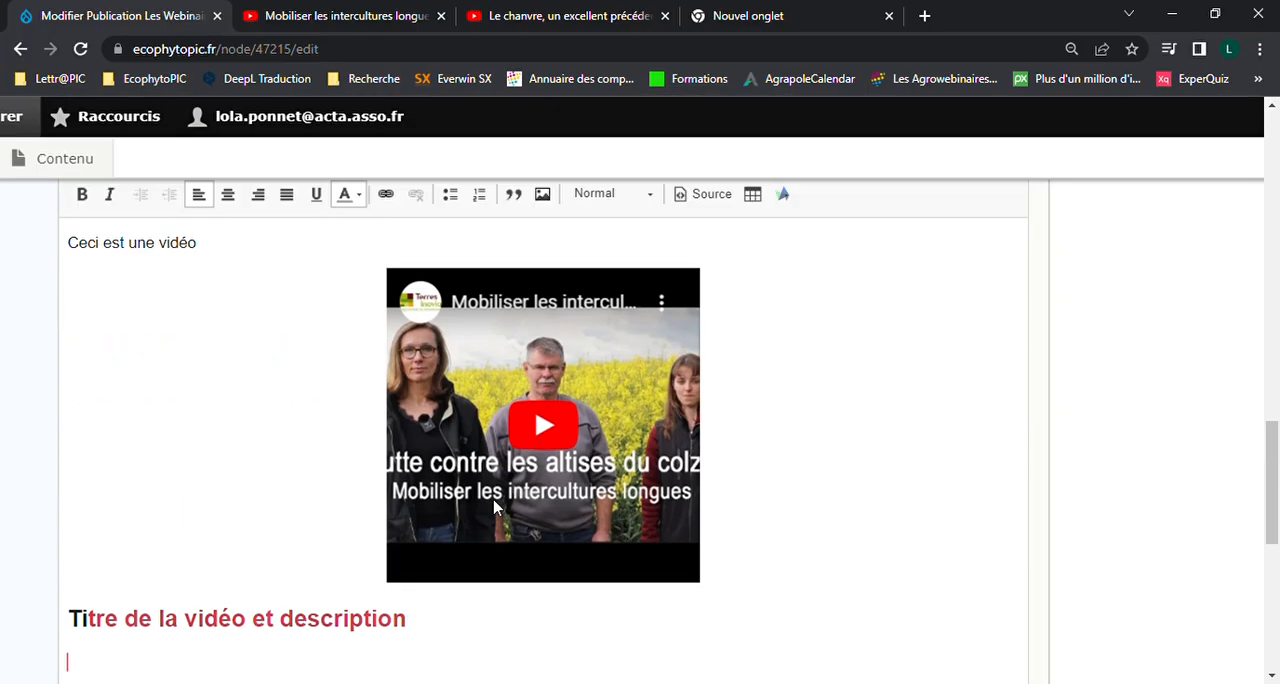
Paste the YouTube embed code for the video on intercultures longues at the end of the HTML source, and return to the visual view
{"action": "left_click", "coordinate": [380, 15]}
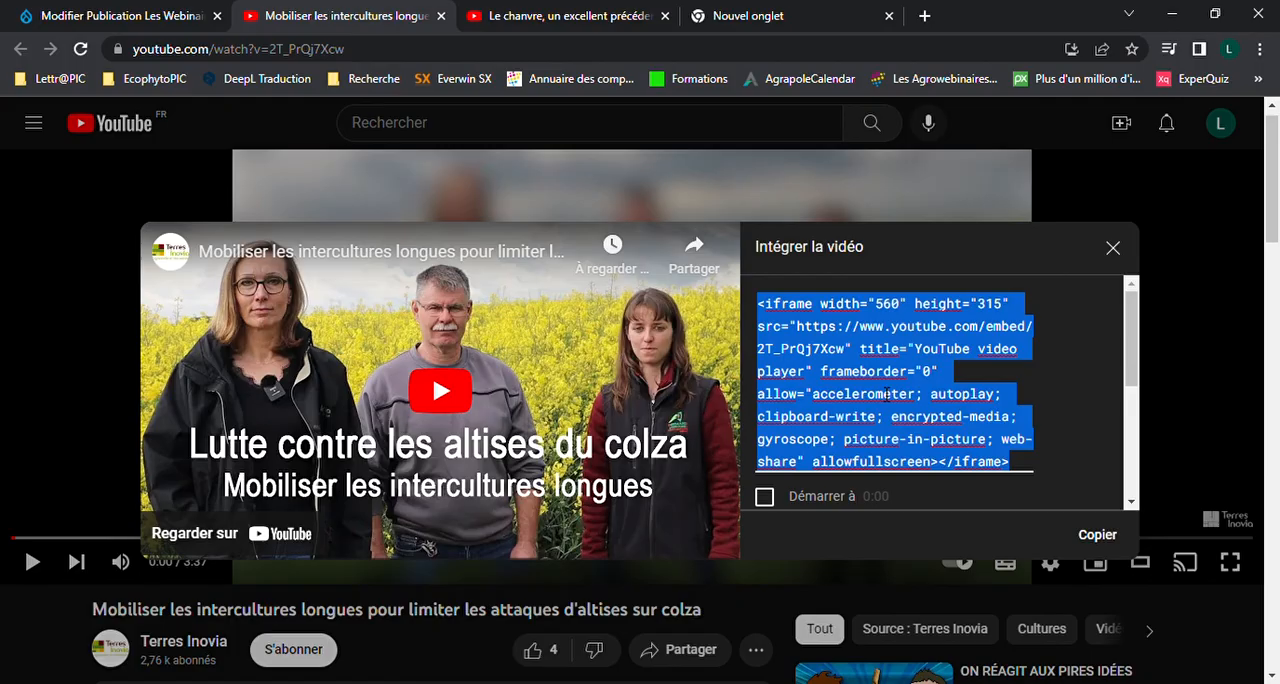
{"action": "left_click", "coordinate": [171, 12]}
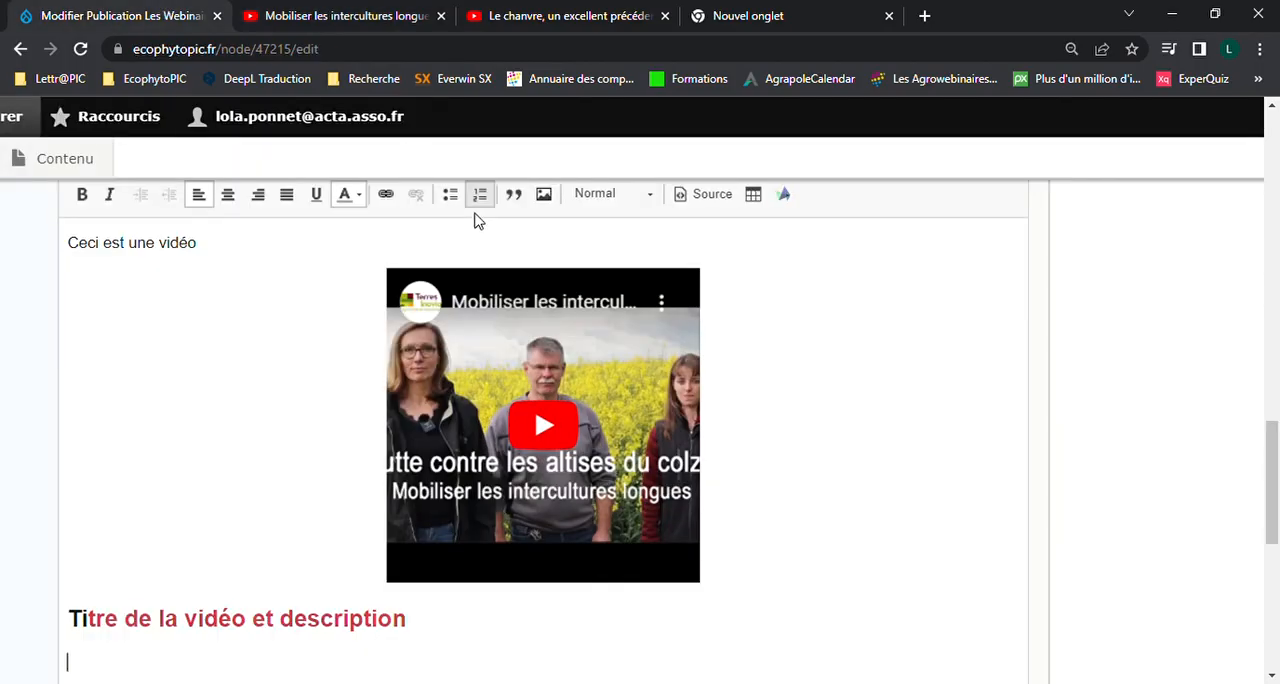
{"action": "left_click", "coordinate": [697, 194]}
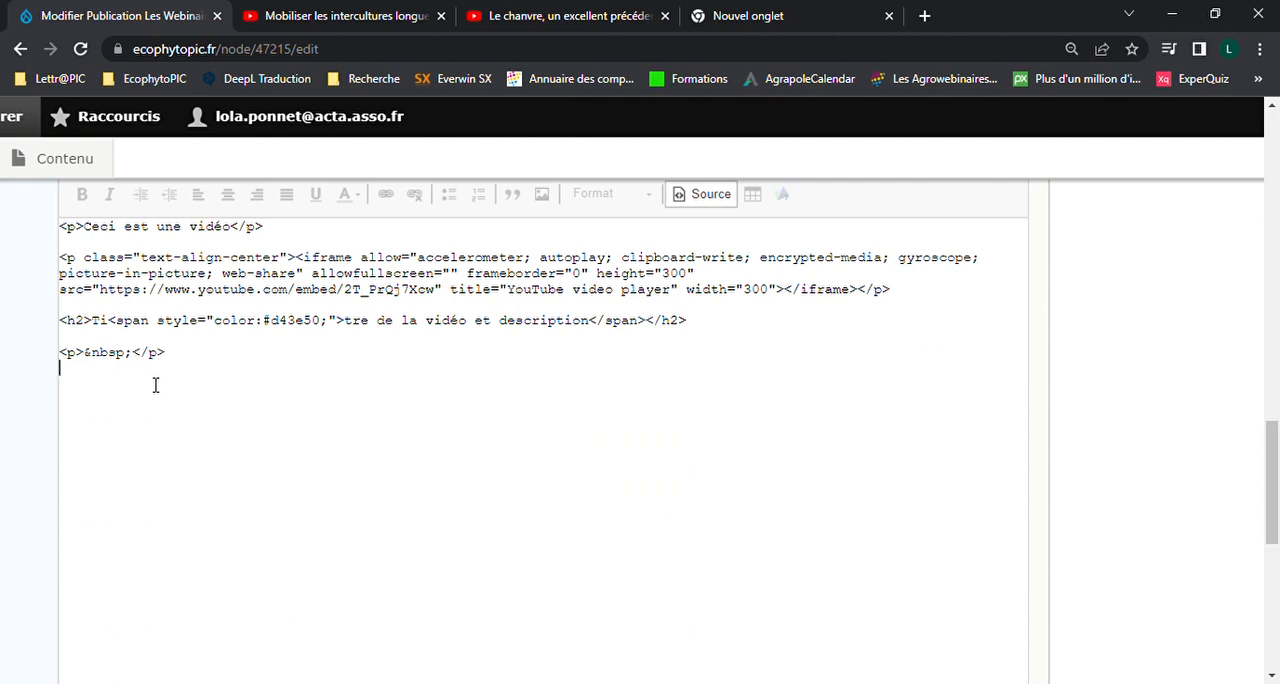
{"action": "type", "text": "<iframe width=\"560\" height=\"315\" src=\"https://www.youtube.com/embed/2T_PrQj7Xcw\" title=\"YouTube video player\" frameborder=\"0\" allow=\"accelerometer; autoplay; clipboard-write; encrypted-media; gyroscope; picture-in-picture; web-share\" allowfullscreen></iframe>"}
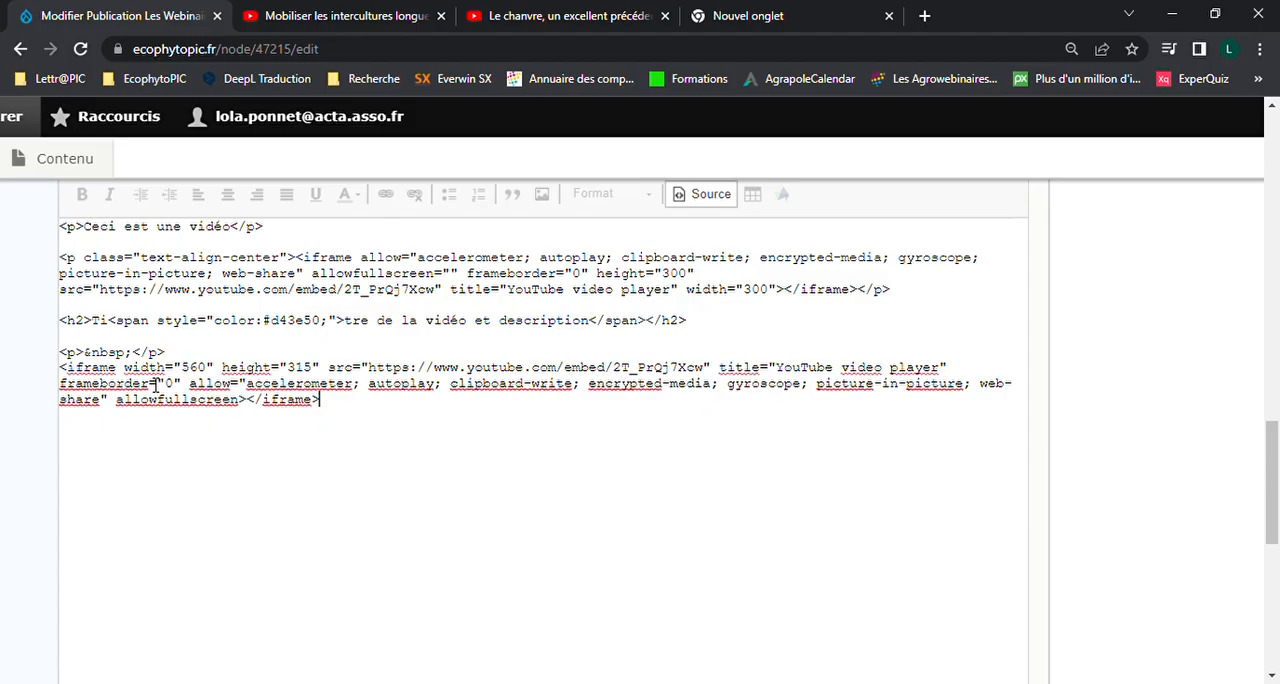
{"action": "left_click", "coordinate": [690, 196]}
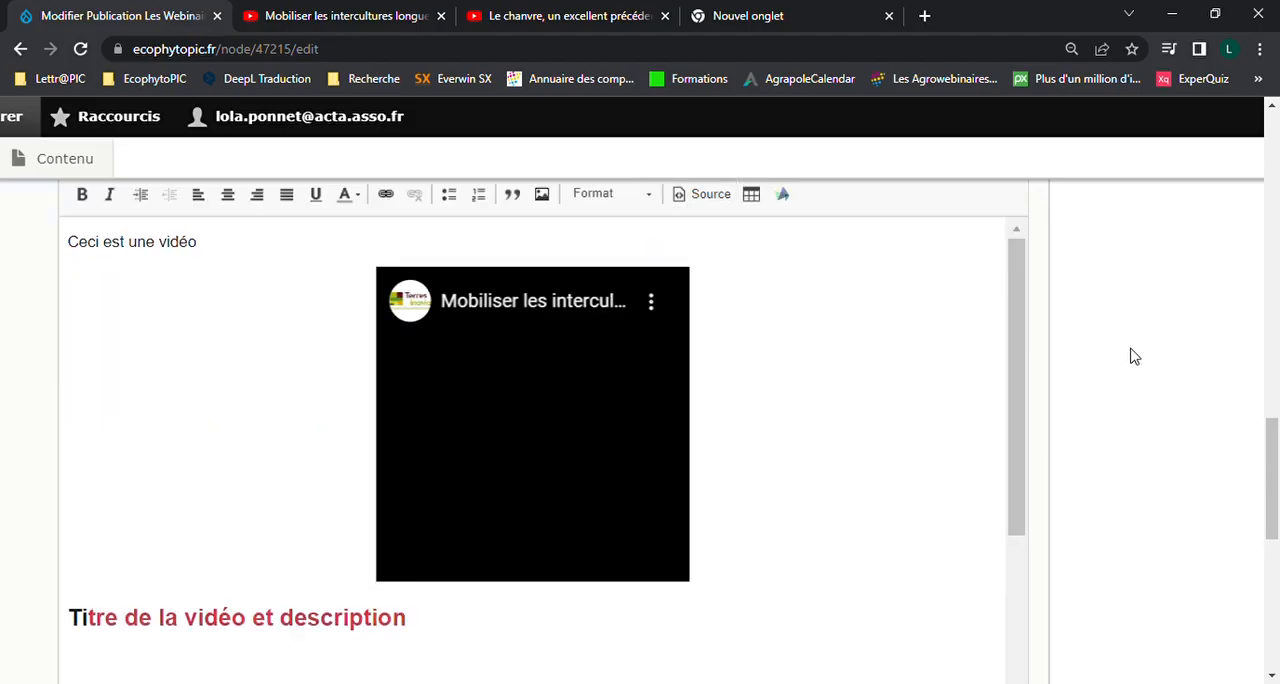
{"action": "scroll", "coordinate": [901, 418], "scroll_direction": "down", "scroll_amount": 1}
{"action": "scroll", "coordinate": [901, 418], "scroll_direction": "down", "scroll_amount": 2}
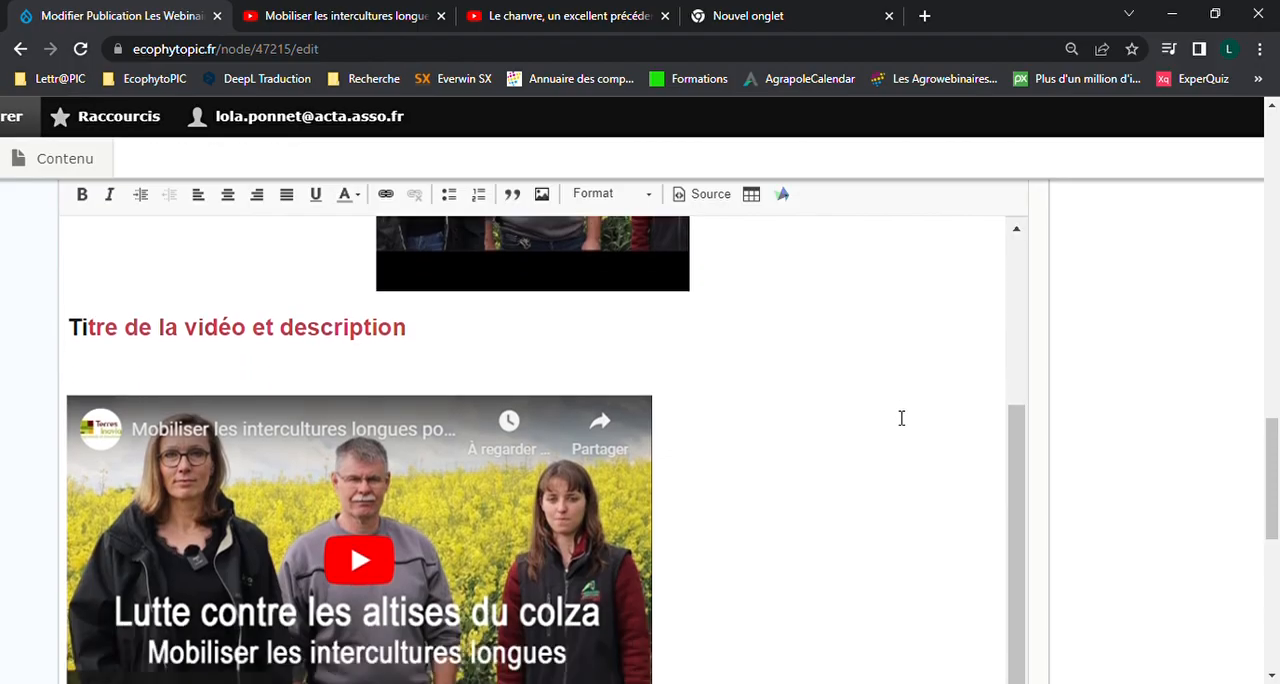
Save the edited publication as an unpublished latest version
{"action": "key", "text": "ctrl+minus"}
{"action": "key", "text": "ctrl+minus"}
{"action": "key", "text": "ctrl+minus"}
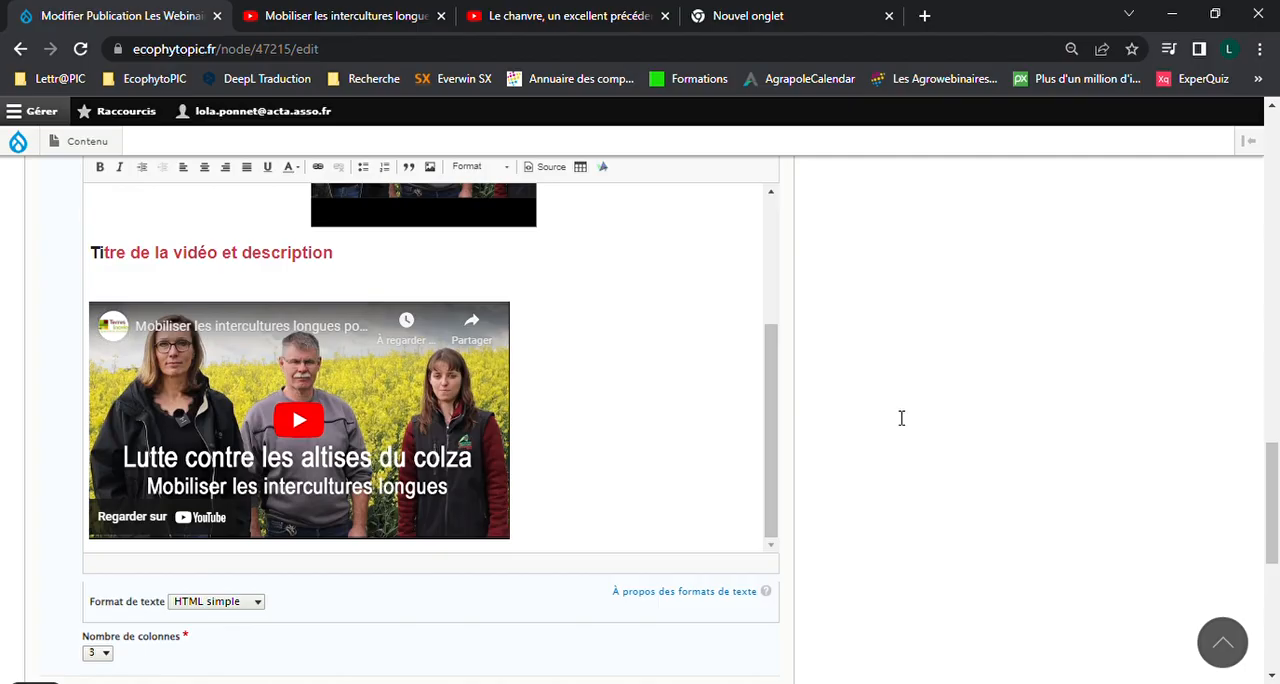
{"action": "scroll", "coordinate": [901, 418], "scroll_direction": "down", "scroll_amount": 1}
{"action": "scroll", "coordinate": [901, 418], "scroll_direction": "up", "scroll_amount": 10}
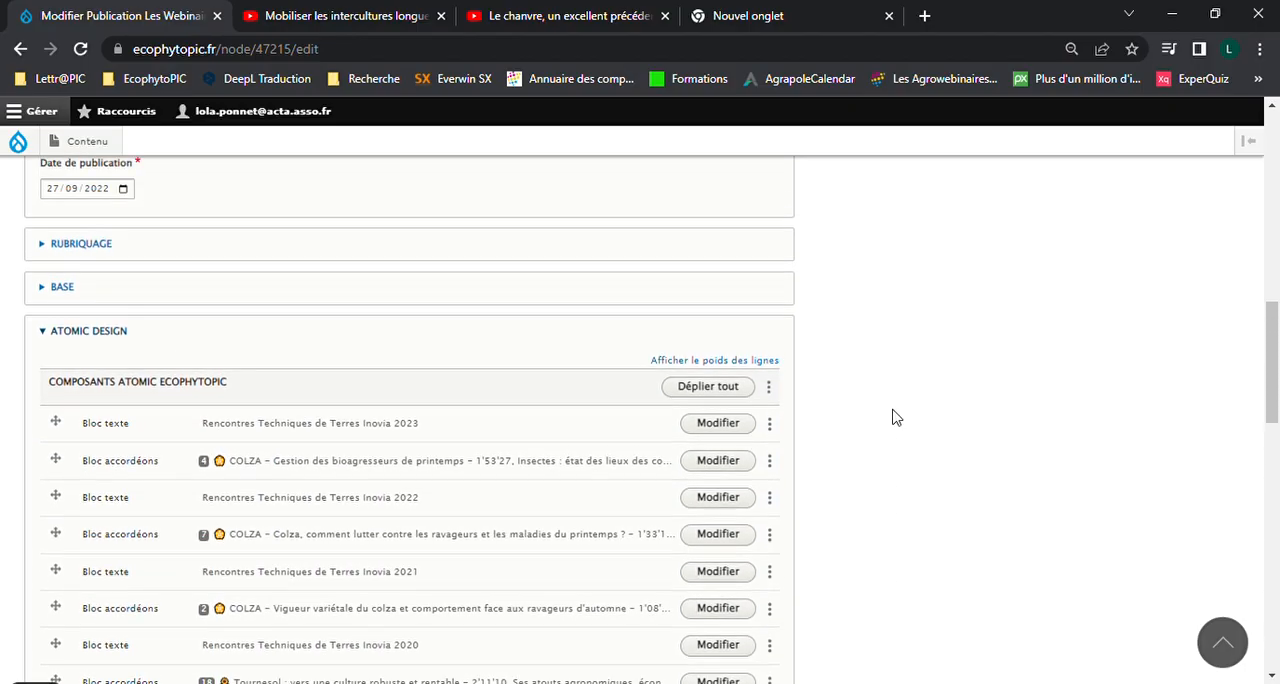
{"action": "scroll", "coordinate": [896, 418], "scroll_direction": "up", "scroll_amount": 3}
{"action": "scroll", "coordinate": [896, 418], "scroll_direction": "down", "scroll_amount": 15}
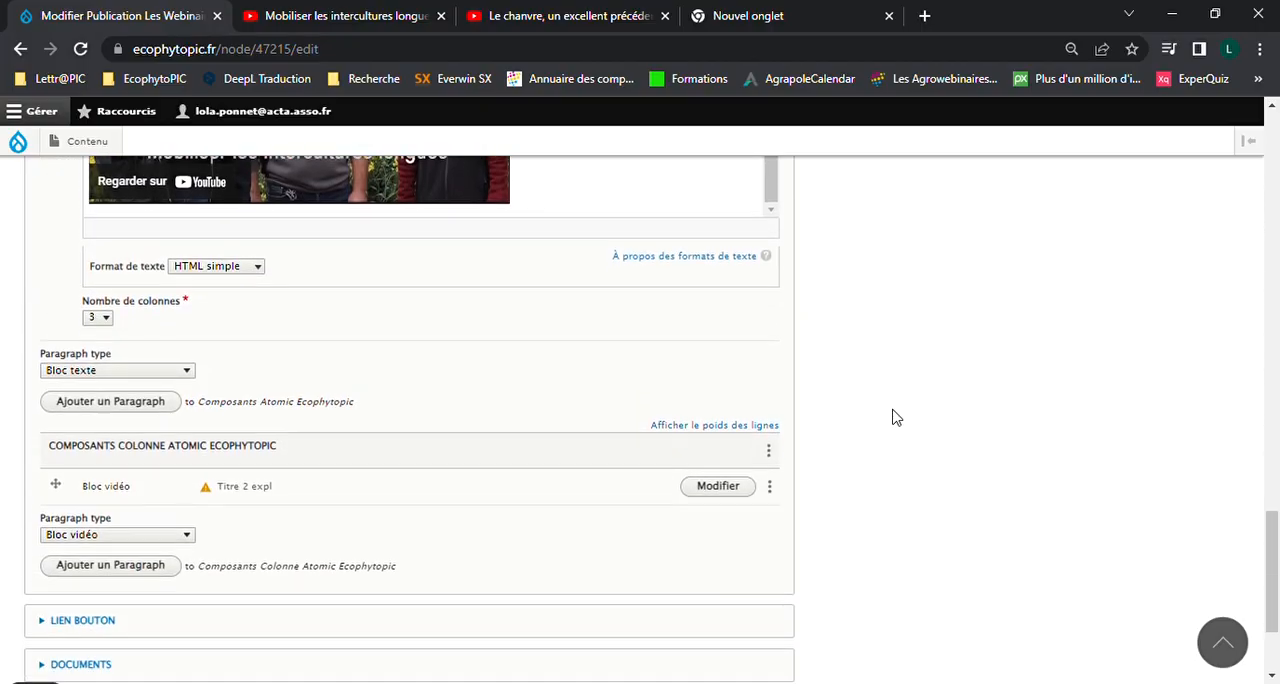
{"action": "scroll", "coordinate": [896, 418], "scroll_direction": "down", "scroll_amount": 2}
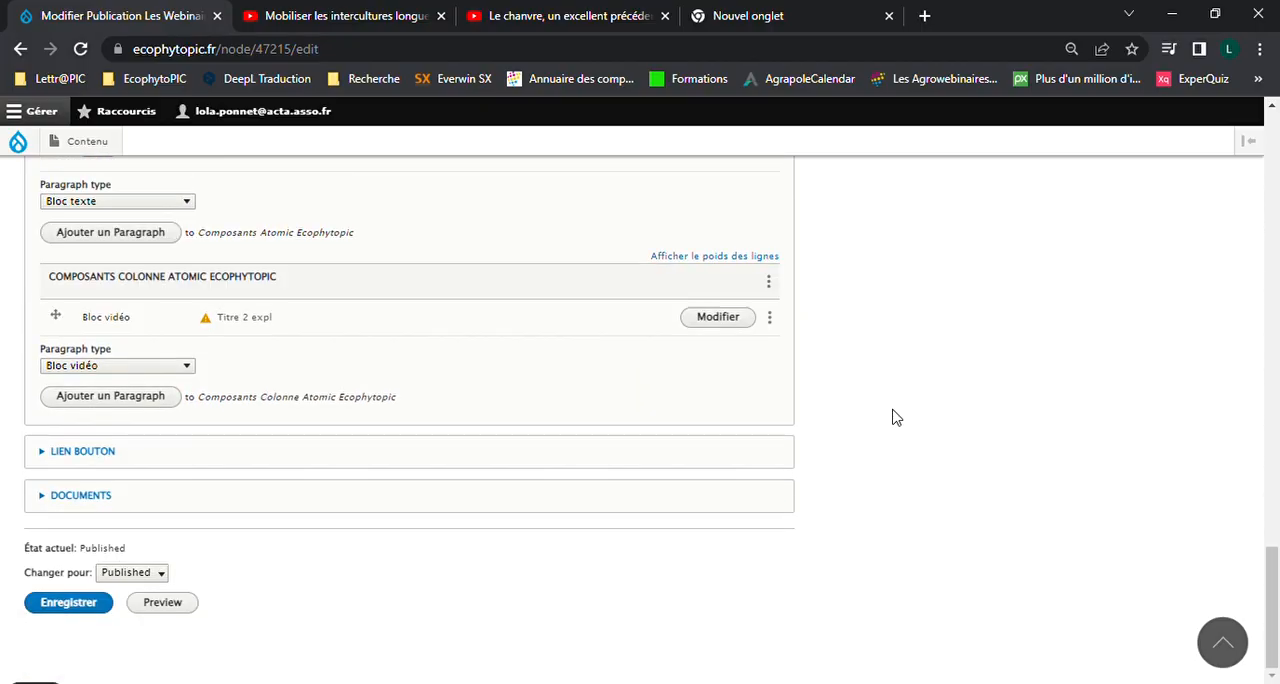
{"action": "left_click", "coordinate": [115, 599]}
{"action": "left_click", "coordinate": [94, 601]}
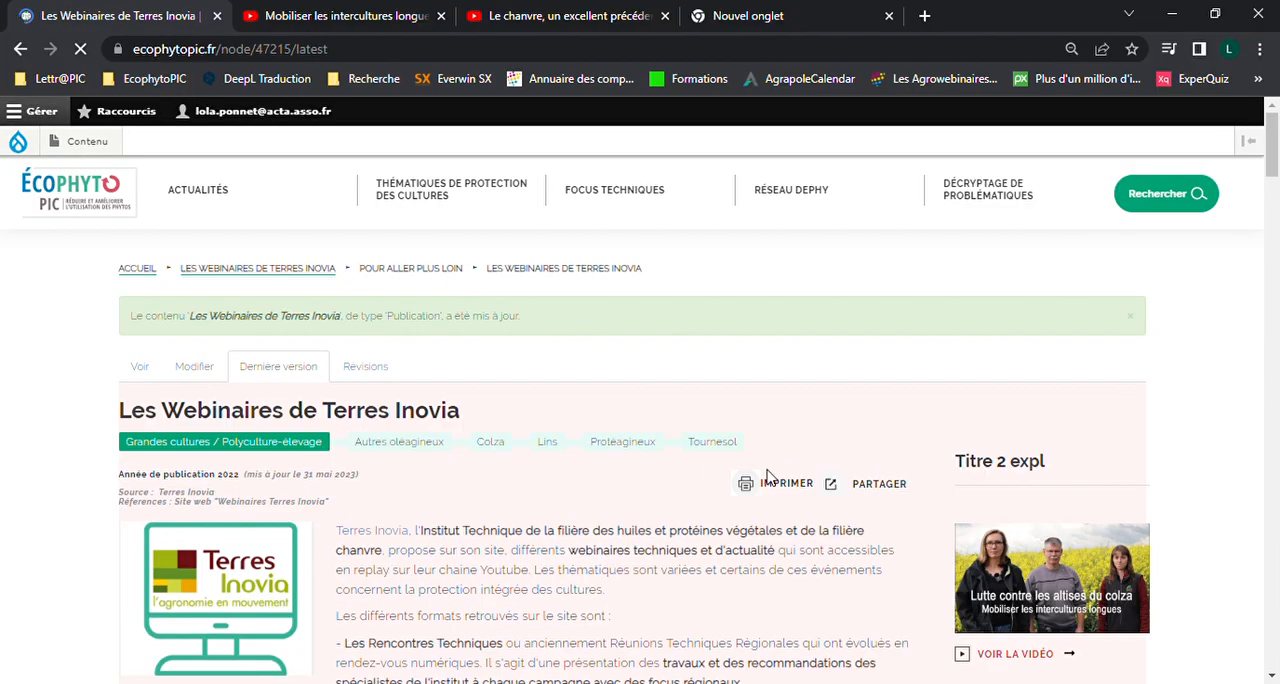
Open the "Titre 2 expl" video from the side column of the saved page, and close its player
{"action": "scroll", "coordinate": [786, 488], "scroll_direction": "down", "scroll_amount": 1}
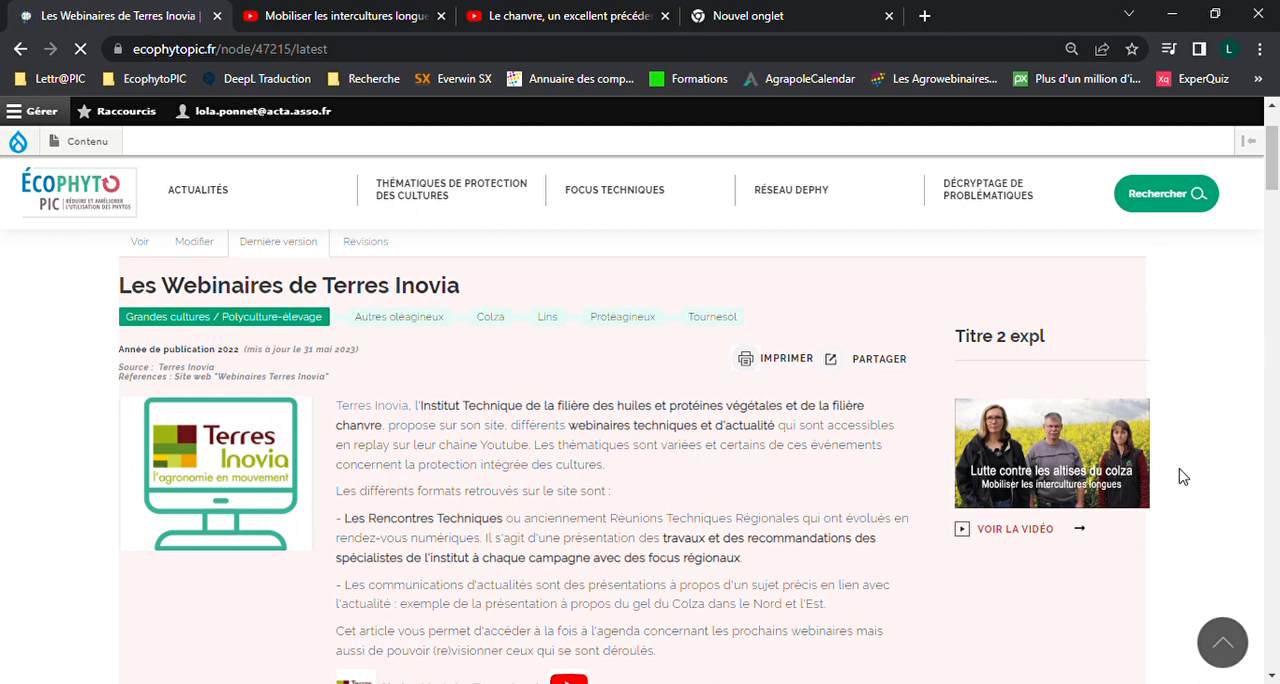
{"action": "scroll", "coordinate": [1224, 432], "scroll_direction": "down", "scroll_amount": 1}
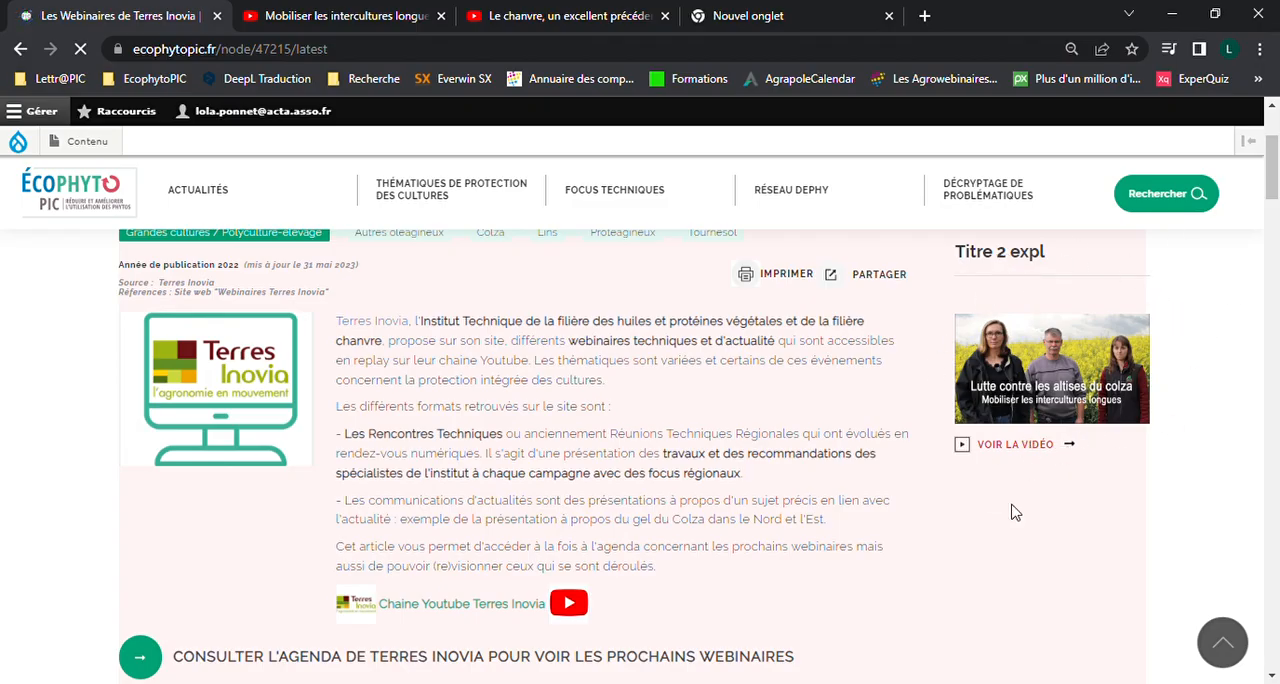
{"action": "left_click", "coordinate": [1030, 448]}
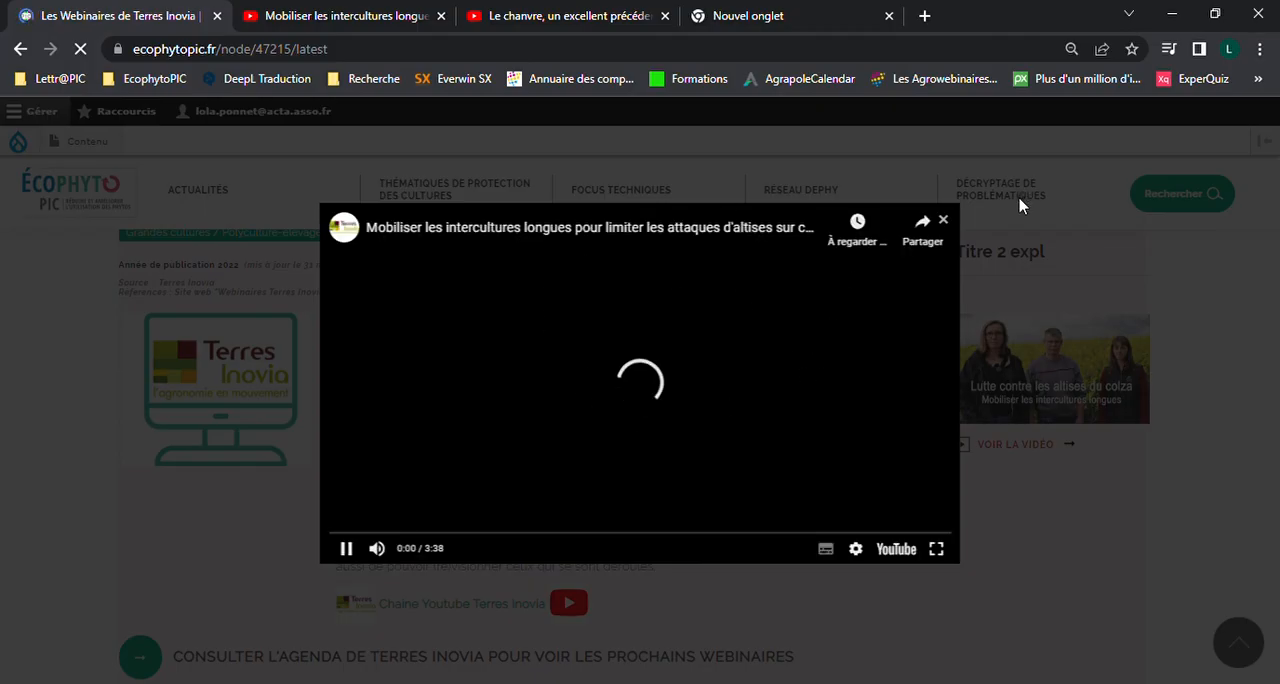
{"action": "left_click", "coordinate": [945, 220]}
Expand the accordion "COLZA - Gestion des bioagresseurs de printemps" and examine its embedded video
{"action": "scroll", "coordinate": [838, 435], "scroll_direction": "down", "scroll_amount": 4}
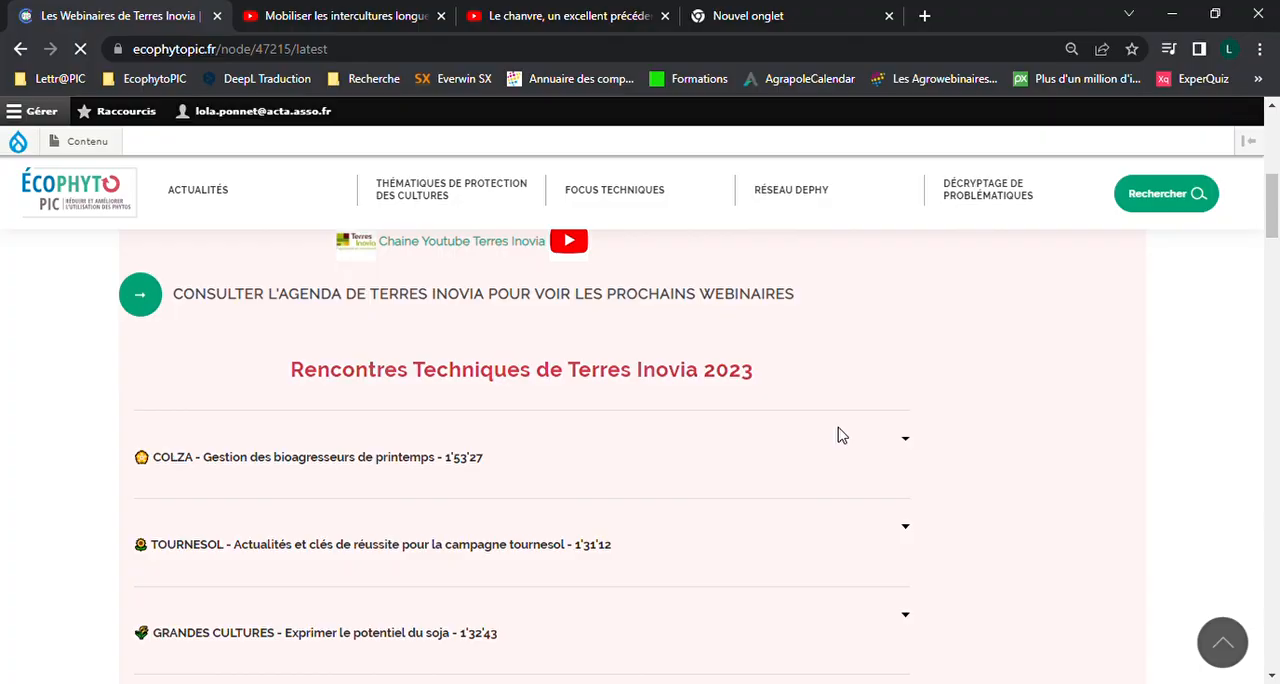
{"action": "scroll", "coordinate": [985, 387], "scroll_direction": "down", "scroll_amount": 1}
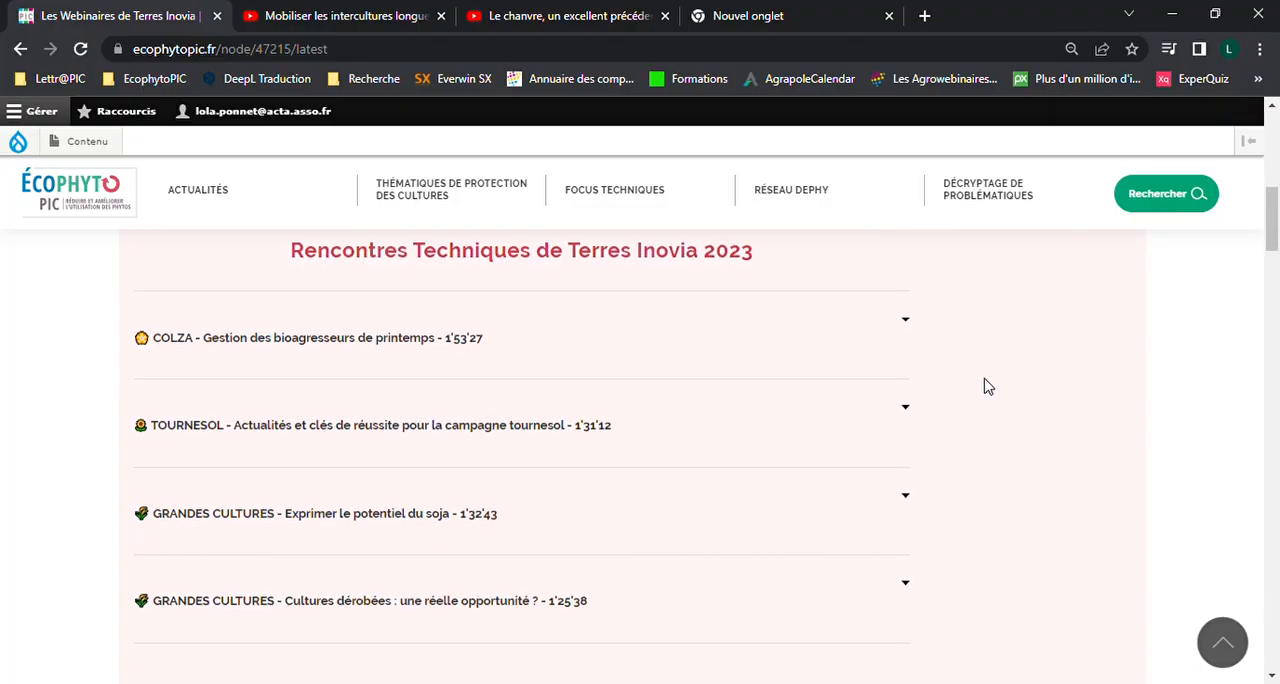
{"action": "left_click", "coordinate": [680, 347]}
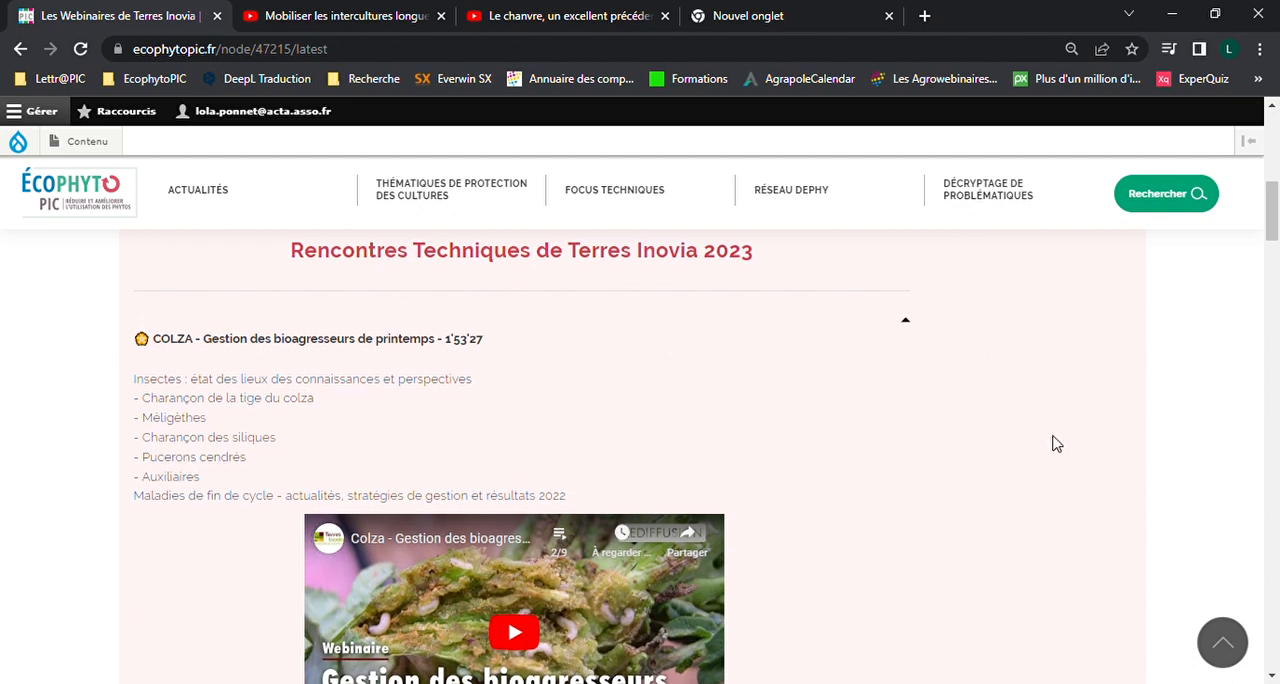
{"action": "scroll", "coordinate": [914, 392], "scroll_direction": "down", "scroll_amount": 1}
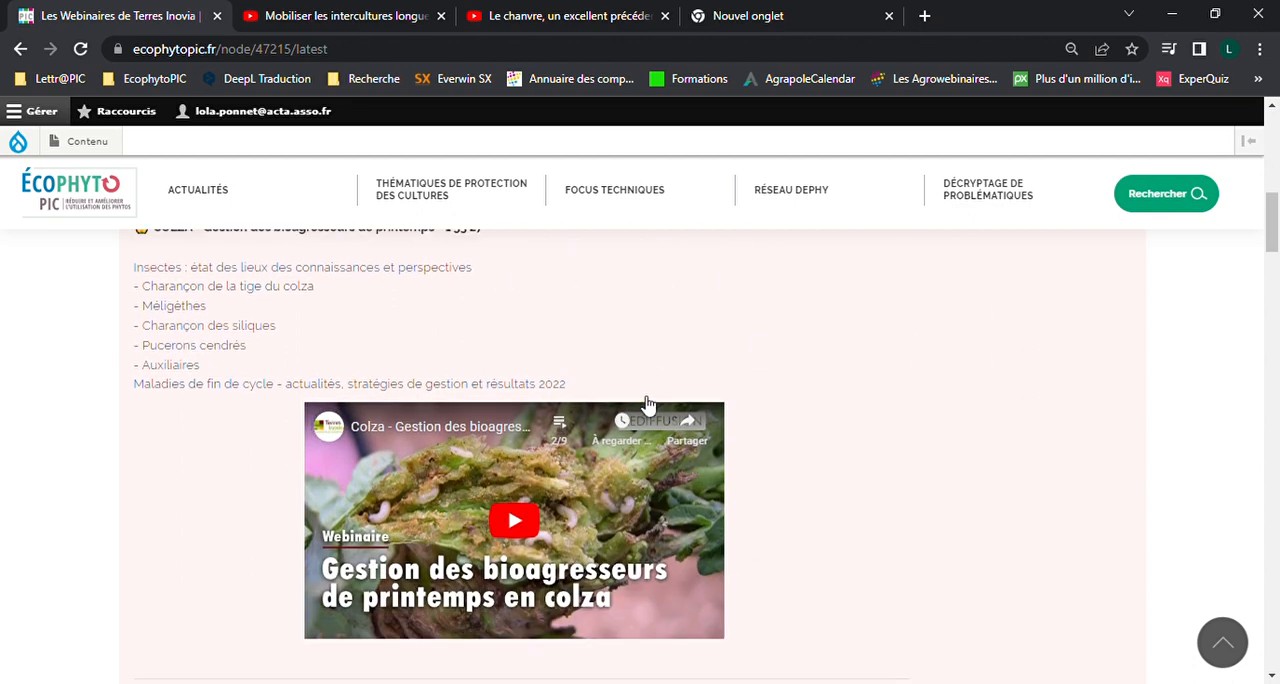
Examine how the "Titre 1 expl" video block and the "Titre 3 expl" text block with its two videos are displayed
{"action": "scroll", "coordinate": [920, 427], "scroll_direction": "down", "scroll_amount": 8}
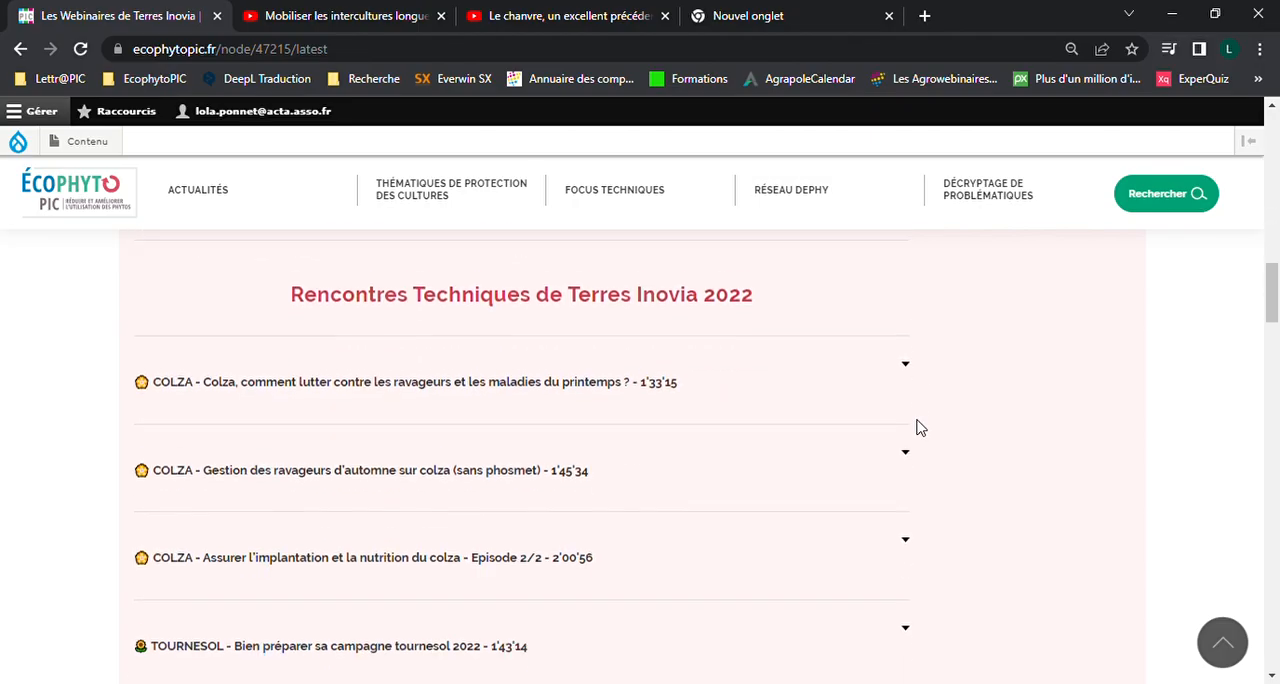
{"action": "scroll", "coordinate": [920, 427], "scroll_direction": "down", "scroll_amount": 12}
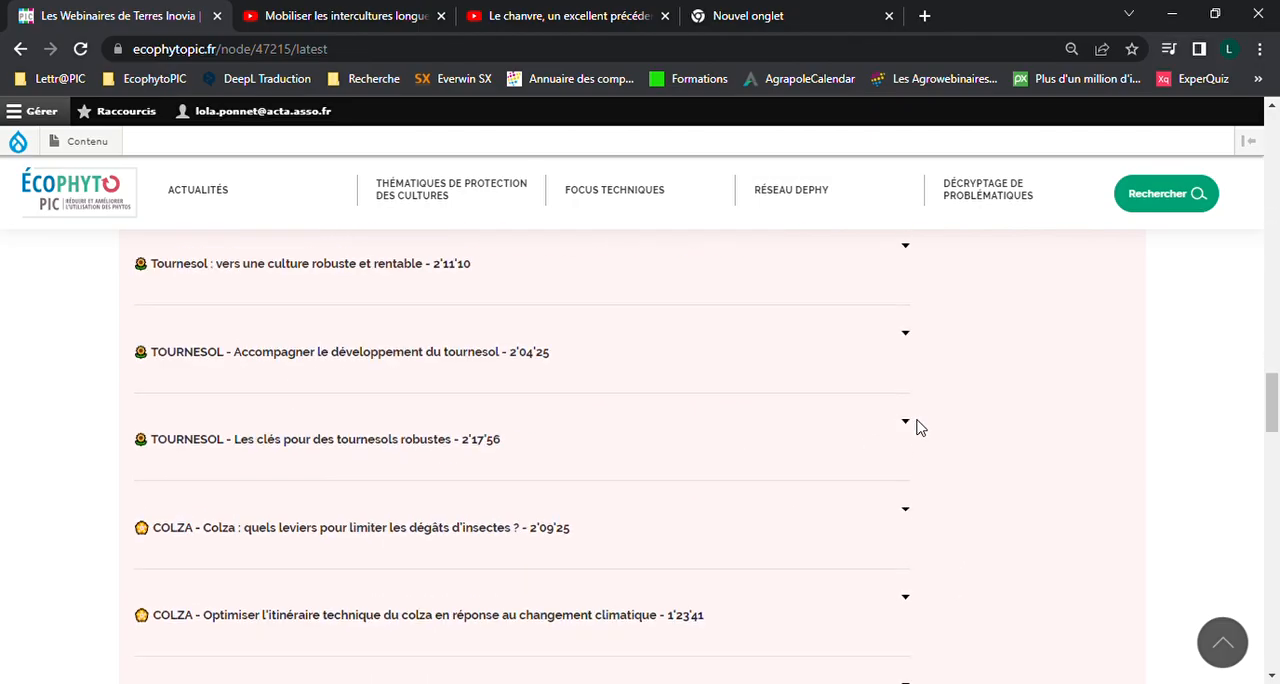
{"action": "scroll", "coordinate": [918, 426], "scroll_direction": "down", "scroll_amount": 10}
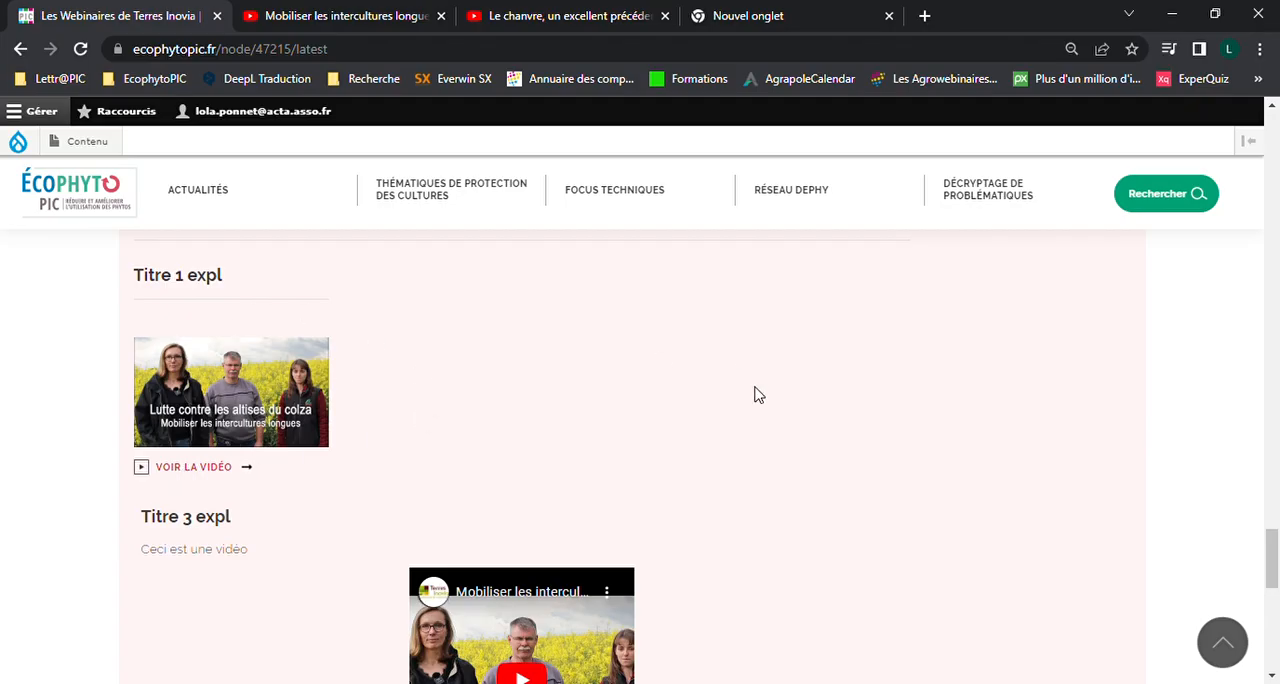
{"action": "scroll", "coordinate": [755, 395], "scroll_direction": "down", "scroll_amount": 3}
{"action": "scroll", "coordinate": [758, 395], "scroll_direction": "up", "scroll_amount": 1}
{"action": "scroll", "coordinate": [758, 395], "scroll_direction": "down", "scroll_amount": 2}
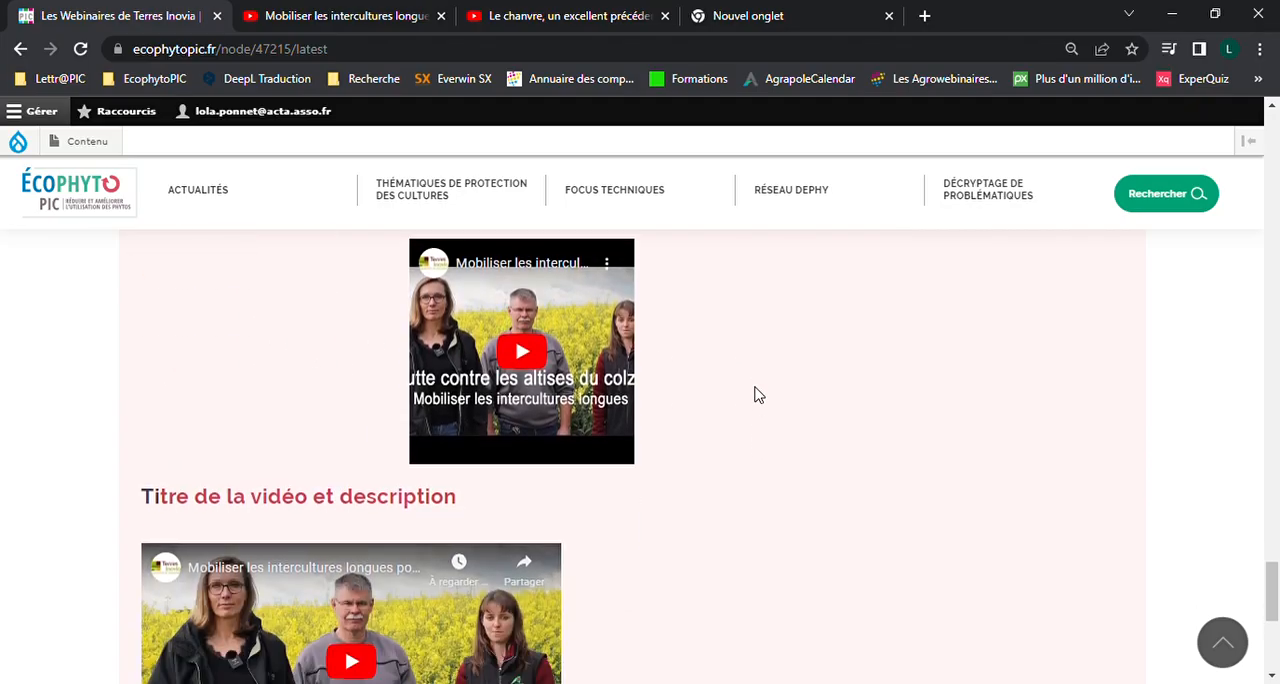
{"action": "scroll", "coordinate": [757, 393], "scroll_direction": "down", "scroll_amount": 1}
{"action": "scroll", "coordinate": [757, 391], "scroll_direction": "up", "scroll_amount": 2}
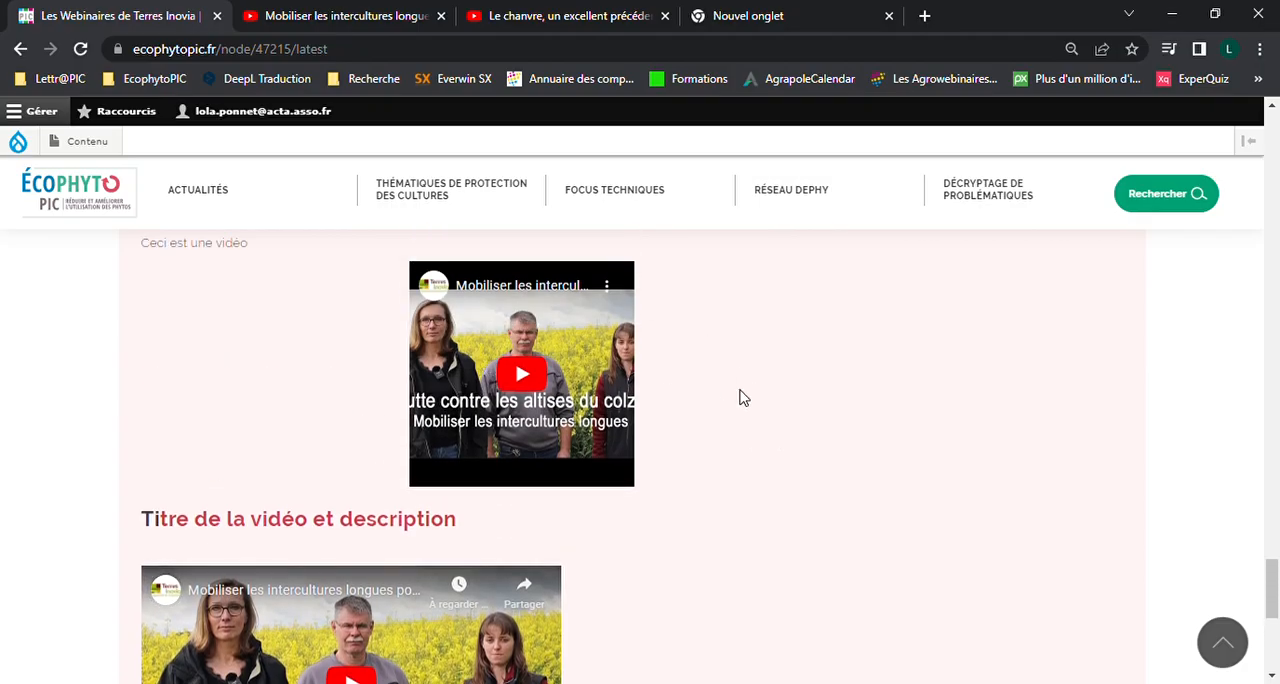
Play the centred video in the "Titre 3 expl" text block briefly and pause it
{"action": "left_click", "coordinate": [535, 377]}
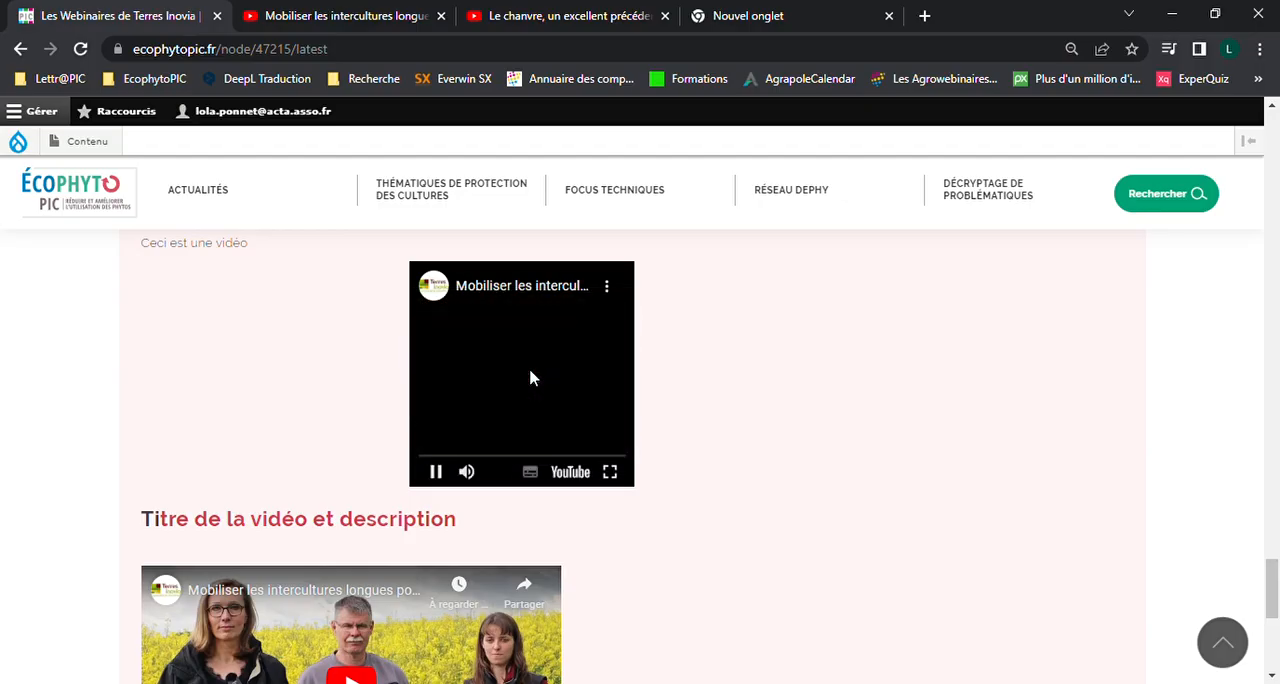
{"action": "left_click", "coordinate": [435, 473]}
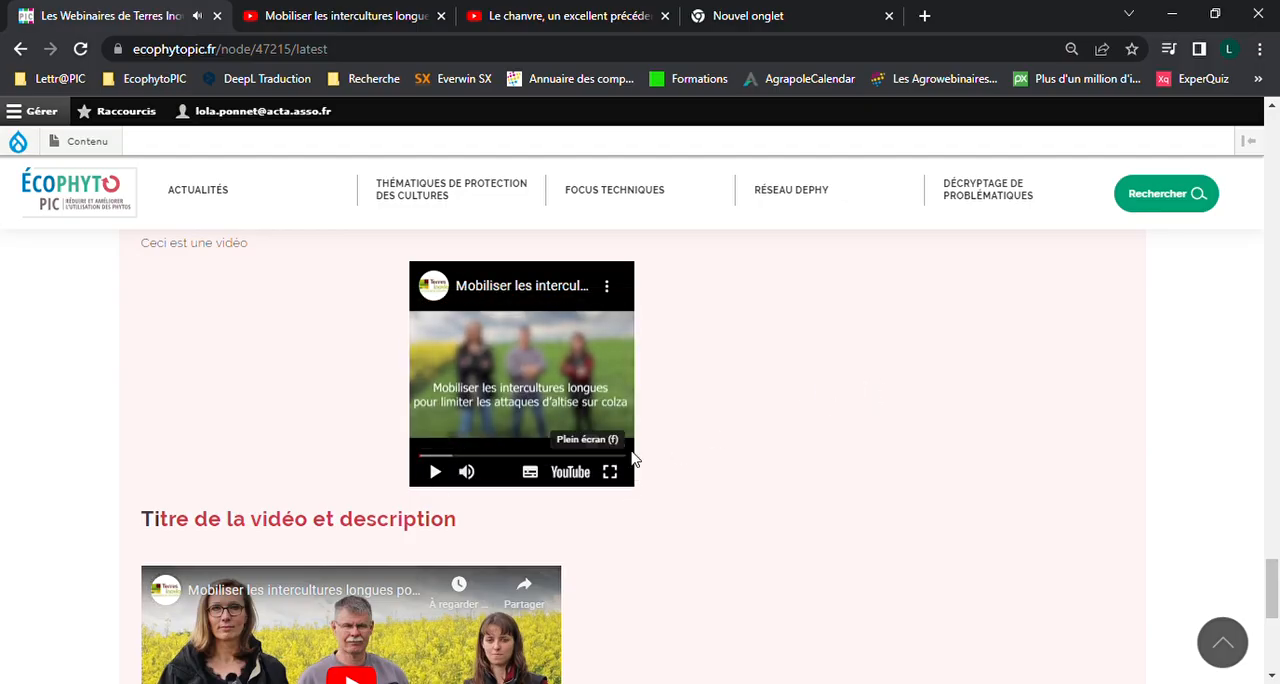
{"action": "scroll", "coordinate": [800, 432], "scroll_direction": "down", "scroll_amount": 1}
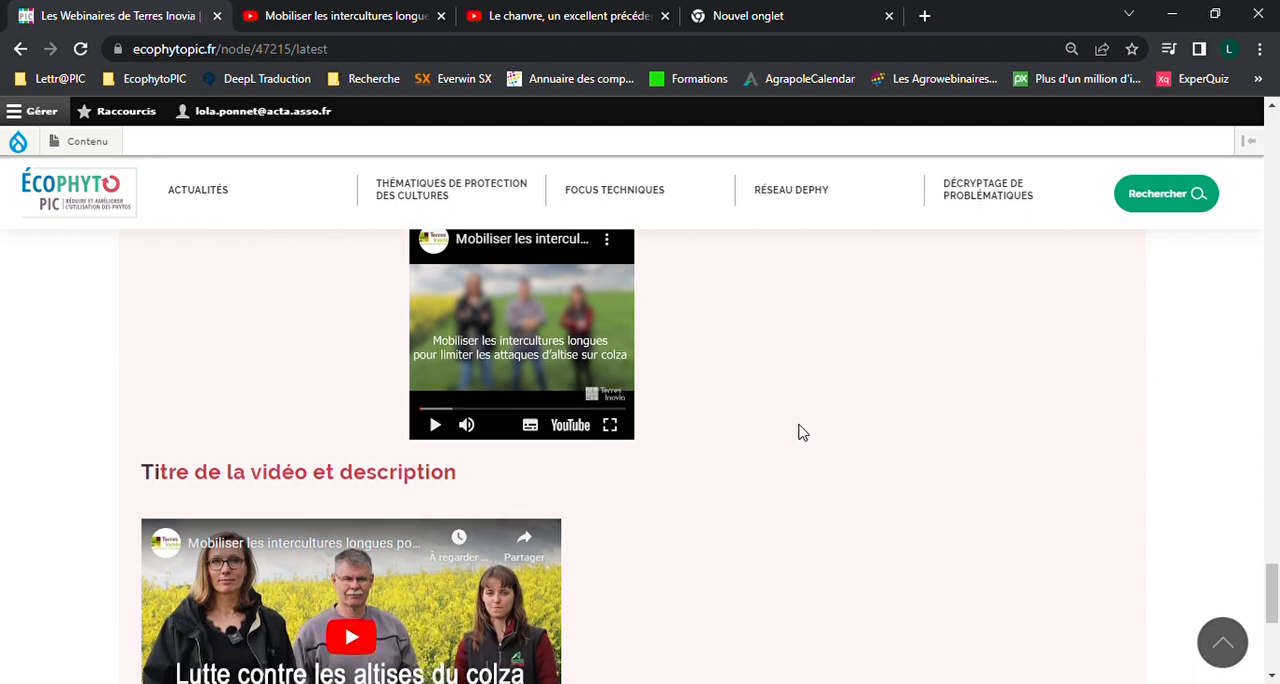